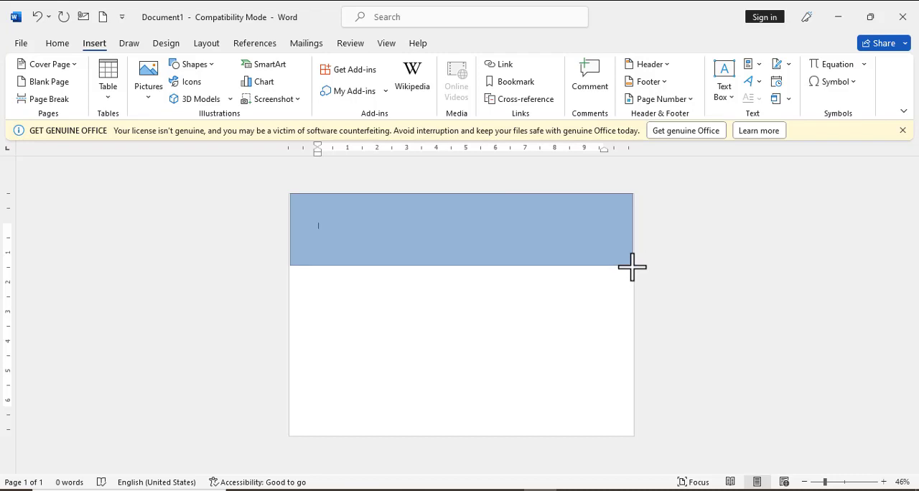
Curve the lower edge of the banner rectangle into a wave by editing its points, and fill it with standard green
{"action": "right_click", "coordinate": [568, 246]}
{"action": "left_click", "coordinate": [607, 260]}
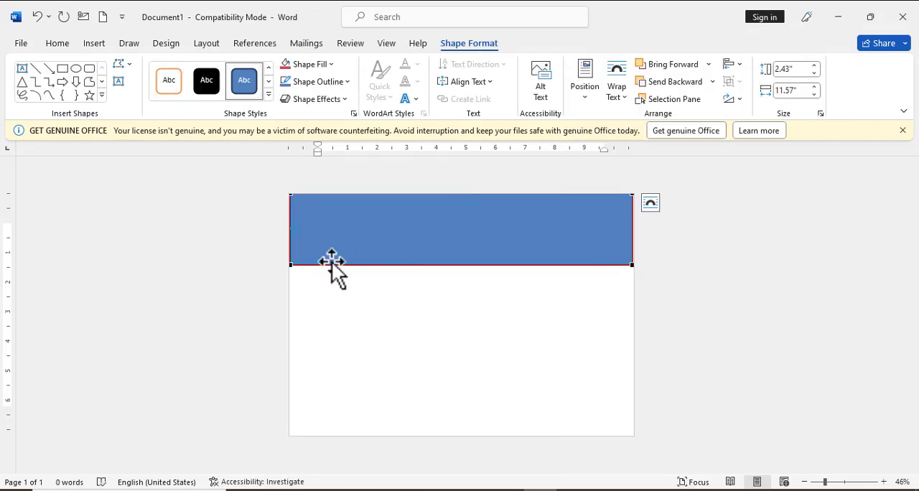
{"action": "left_click_drag", "start_coordinate": [404, 266], "coordinate": [402, 209]}
{"action": "left_click", "coordinate": [392, 340]}
{"action": "left_click", "coordinate": [399, 228]}
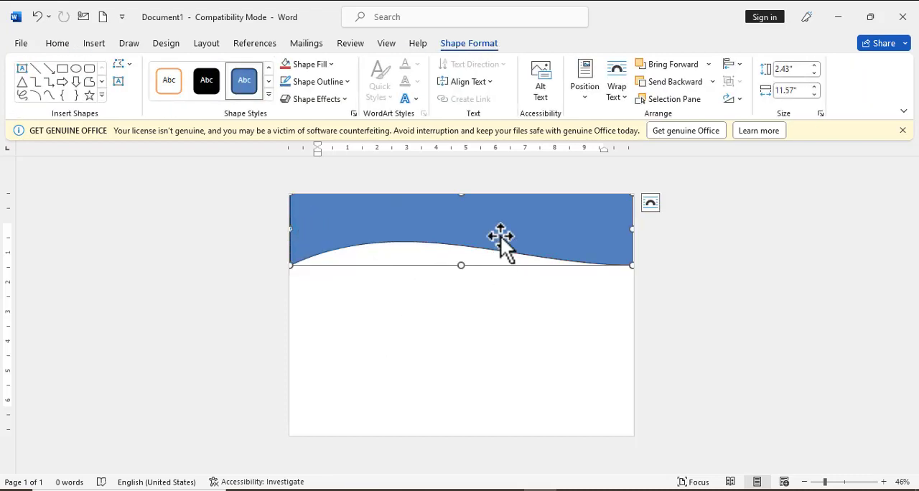
{"action": "left_click", "coordinate": [319, 65]}
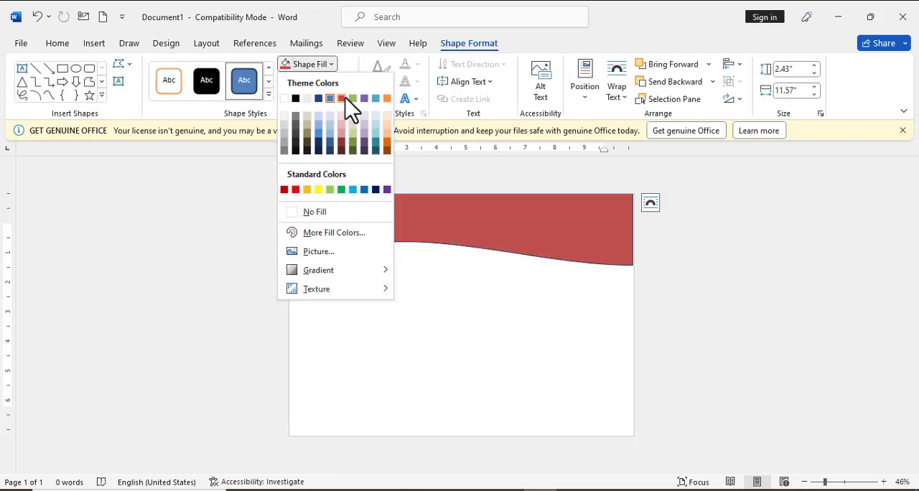
{"action": "left_click", "coordinate": [342, 190]}
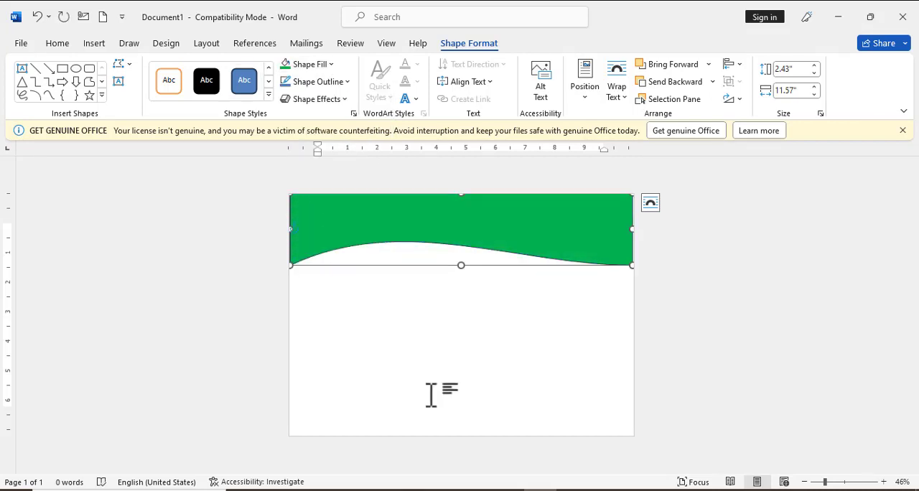
Paste a copy of the green wave shape and fill the copy with standard yellow
{"action": "key", "text": "ctrl+v"}
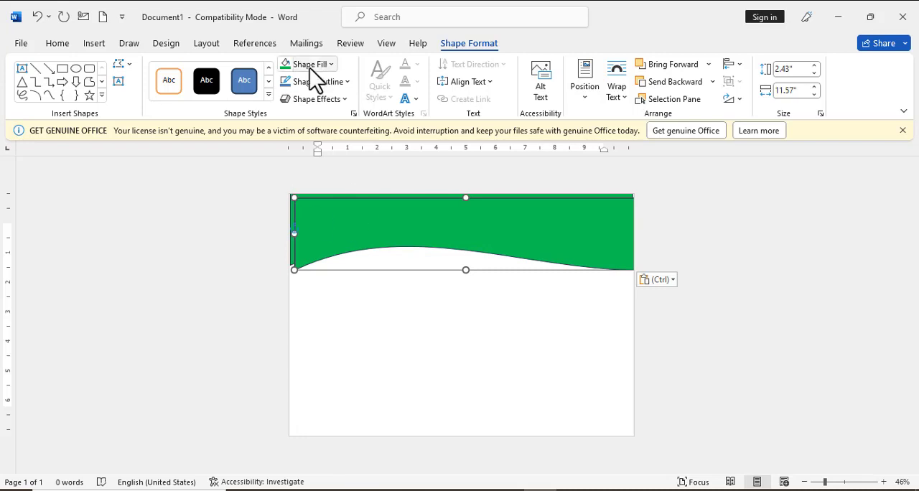
{"action": "left_click", "coordinate": [316, 66]}
{"action": "left_click", "coordinate": [318, 189]}
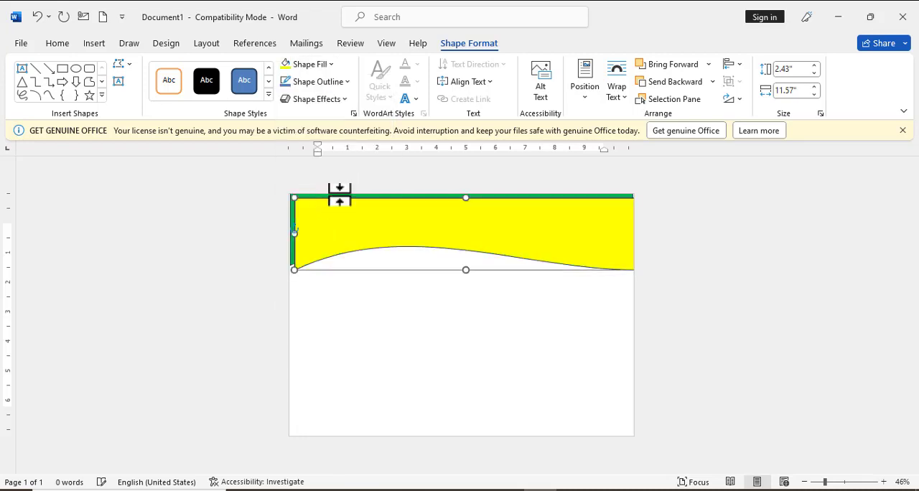
Send the yellow wave behind the green one and nudge it so only a thin yellow strip shows along the curve
{"action": "left_click", "coordinate": [667, 82]}
{"action": "key", "text": "Up"}
{"action": "key", "text": "Right"}
{"action": "key", "text": "Right"}
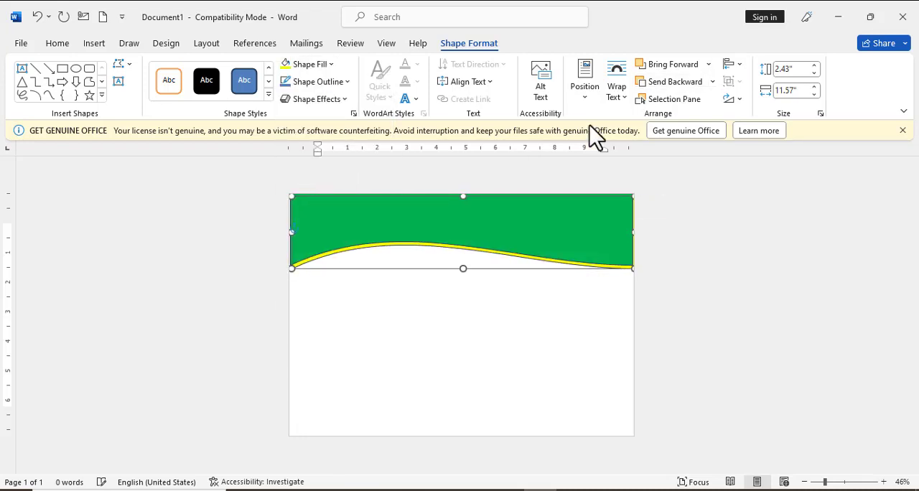
{"action": "key", "text": "Up"}
{"action": "key", "text": "Left"}
{"action": "key", "text": "Left"}
{"action": "key", "text": "Left"}
{"action": "key", "text": "Down"}
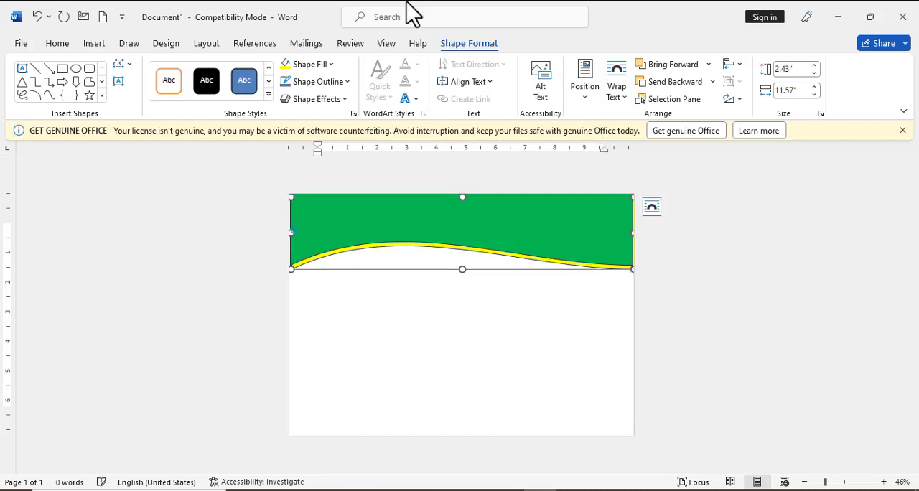
Remove the outlines from both the yellow and the green wave shapes
{"action": "left_click", "coordinate": [348, 81]}
{"action": "left_click", "coordinate": [318, 228]}
{"action": "left_click", "coordinate": [308, 232]}
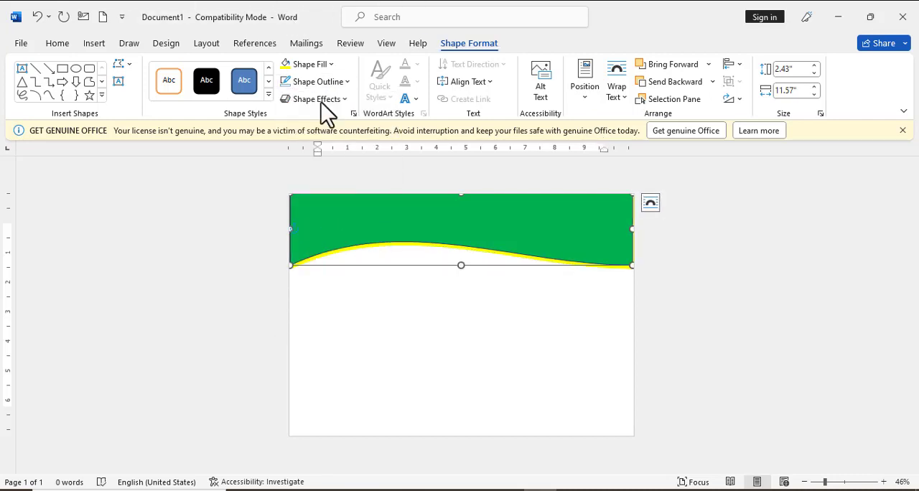
{"action": "left_click", "coordinate": [329, 81]}
{"action": "left_click", "coordinate": [311, 237]}
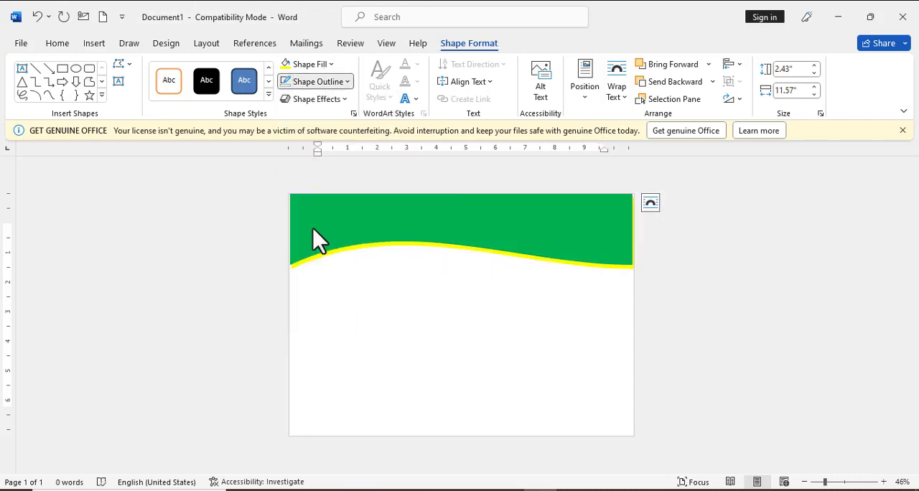
Widen the green wave shape to about 11.64 inches so it reaches the page's right edge
{"action": "left_click", "coordinate": [593, 271]}
{"action": "left_click", "coordinate": [631, 231]}
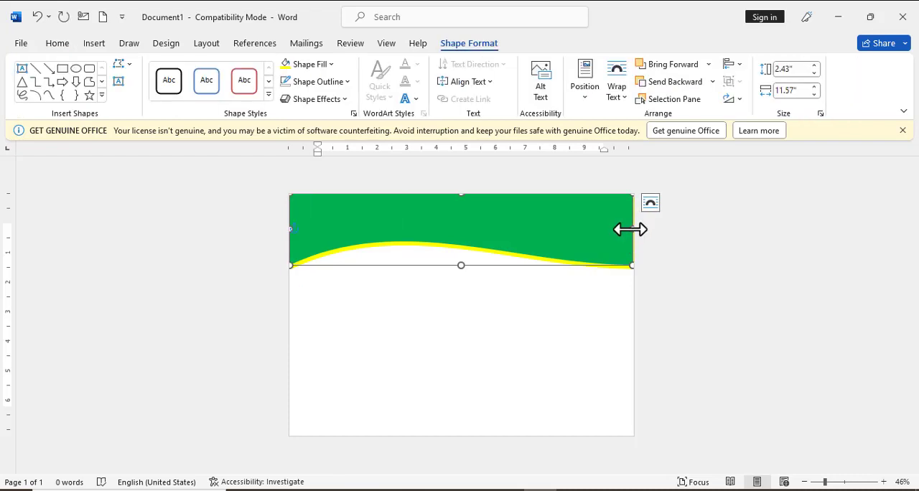
{"action": "left_click", "coordinate": [367, 347]}
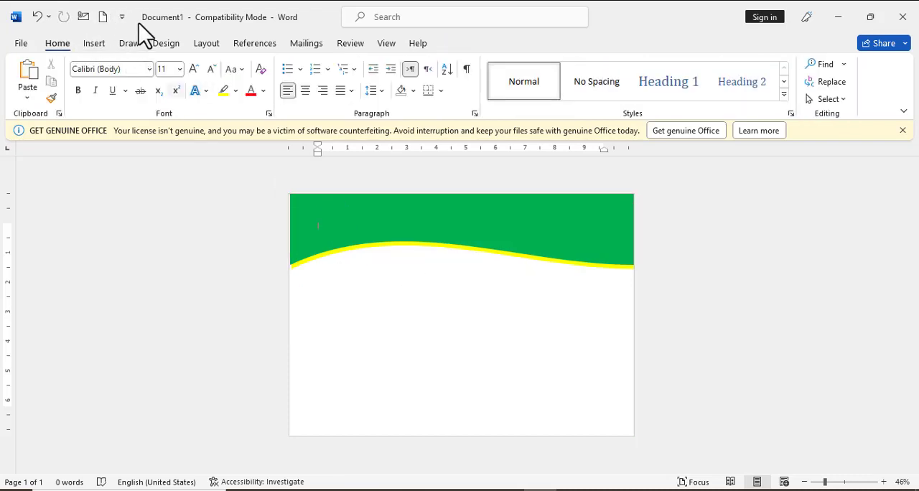
Draw a rectangle about 5.41 by 1.45 inches below the banner and add the text "THE PAK AIMS SCHOOL SYSTEM" to it
{"action": "left_click", "coordinate": [92, 46]}
{"action": "left_click", "coordinate": [192, 65]}
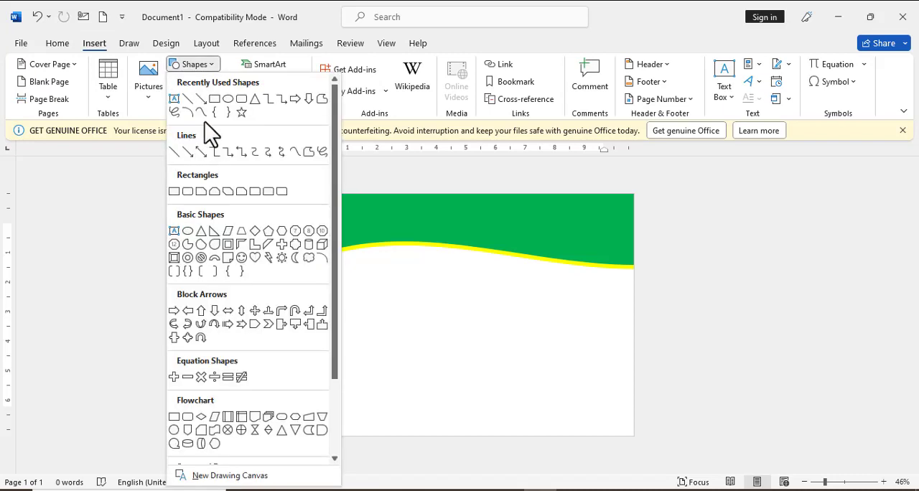
{"action": "left_click", "coordinate": [215, 99]}
{"action": "left_click_drag", "start_coordinate": [369, 277], "coordinate": [529, 323]}
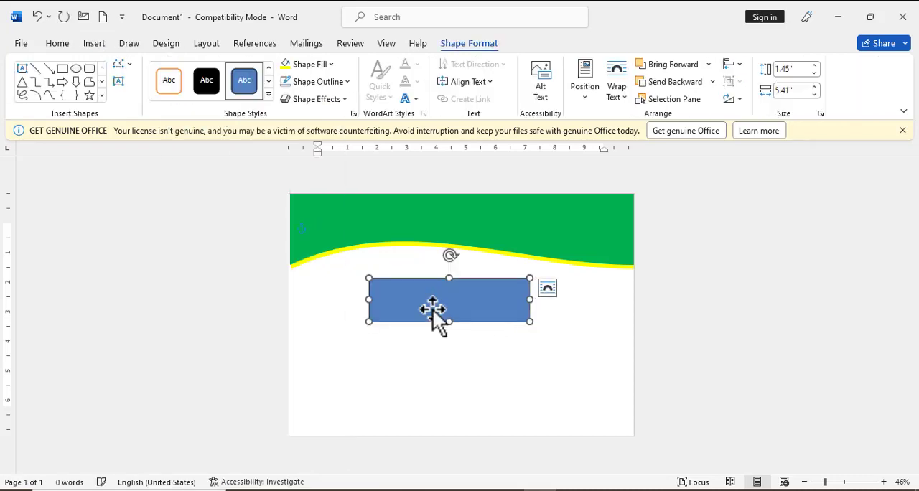
{"action": "right_click", "coordinate": [433, 309]}
{"action": "left_click", "coordinate": [467, 241]}
{"action": "type", "text": "THE PAK WAND SCHOOL SYSTEM"}
Remove the fill and the outline from the text rectangle below the banner
{"action": "left_click", "coordinate": [332, 64]}
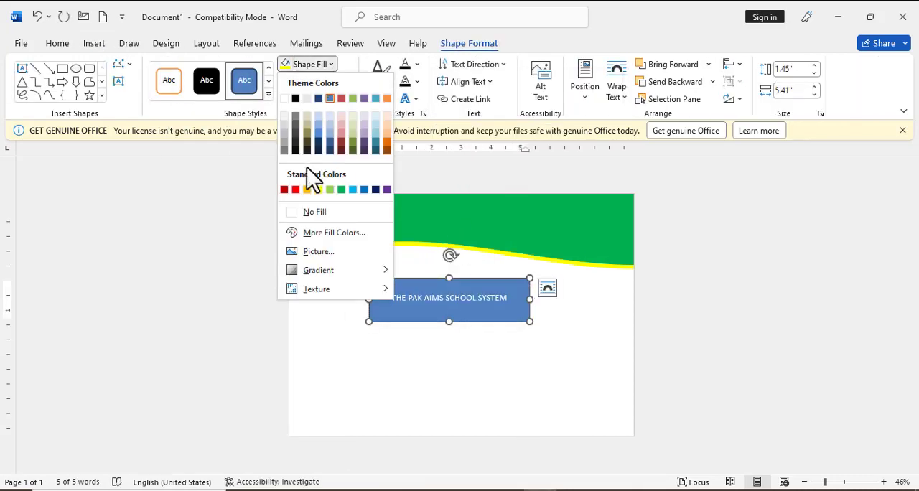
{"action": "left_click", "coordinate": [314, 211]}
{"action": "left_click", "coordinate": [316, 81]}
{"action": "left_click", "coordinate": [350, 227]}
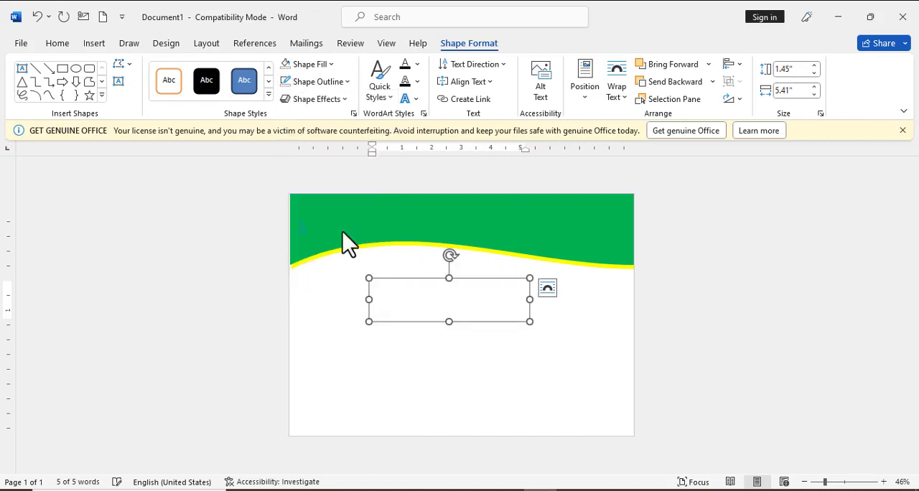
Enter "COMPANY NAME HERE" in the text box on the green banner, in white 36-point Bodoni MT Black
{"action": "left_click", "coordinate": [420, 220]}
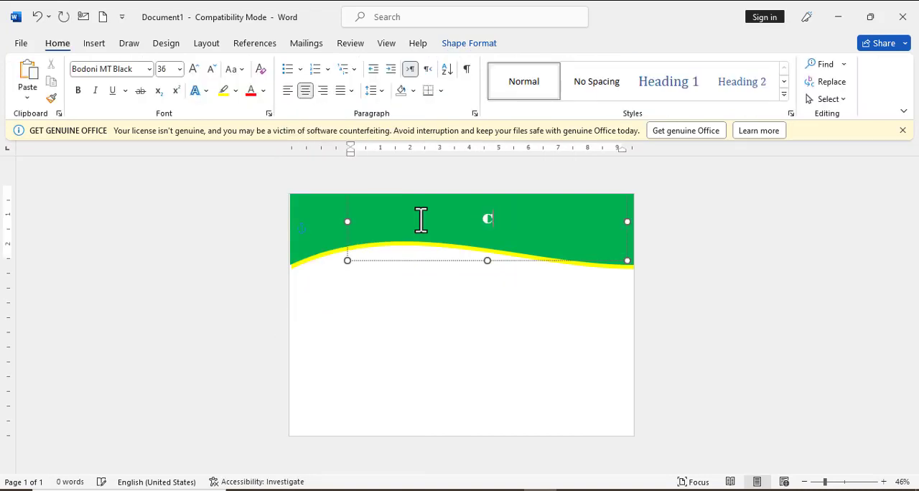
{"action": "type", "text": "COMPANY NAME HERE"}
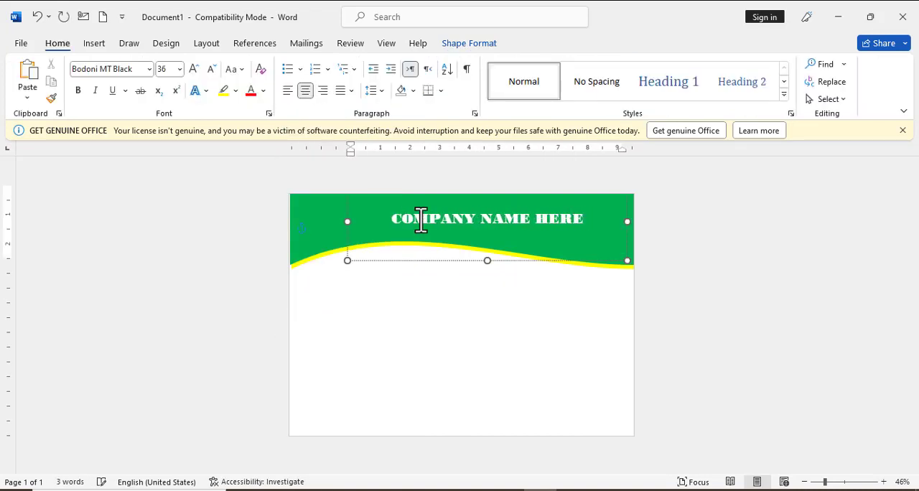
{"action": "left_click", "coordinate": [450, 277]}
{"action": "left_click", "coordinate": [341, 214]}
{"action": "left_click", "coordinate": [381, 289]}
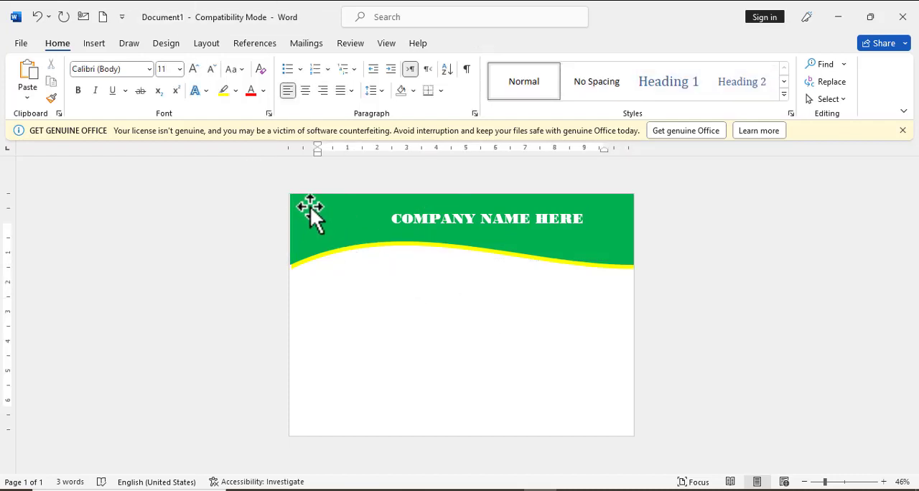
Draw a circle about 1.68 inches wide and 1.8 inches high at the left end of the green banner
{"action": "left_click", "coordinate": [94, 43]}
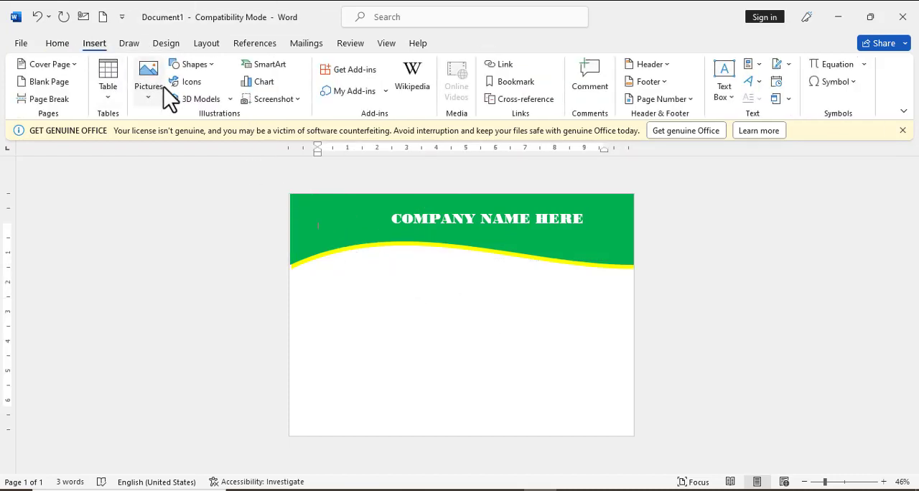
{"action": "left_click", "coordinate": [195, 65]}
{"action": "left_click", "coordinate": [236, 101]}
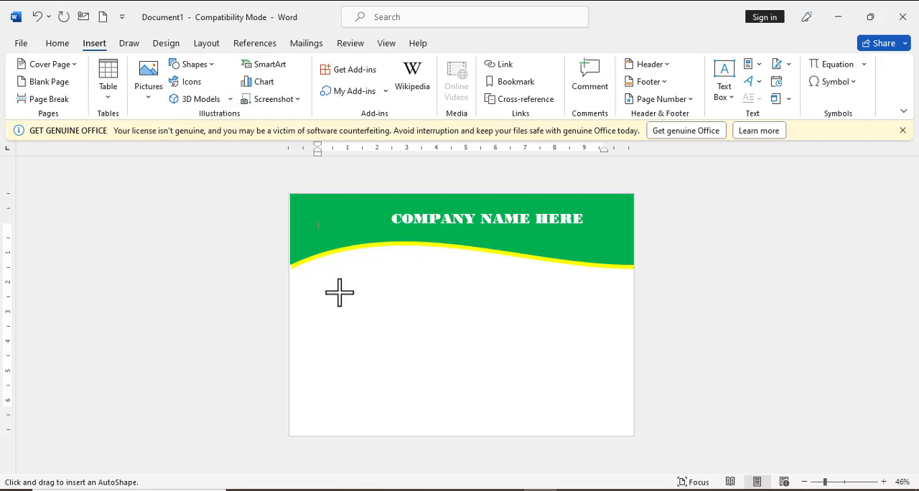
{"action": "mouse_move", "coordinate": [339, 292]}
{"action": "left_mouse_down"}
{"action": "mouse_move", "coordinate": [391, 346]}
{"action": "mouse_move", "coordinate": [325, 227]}
{"action": "mouse_move", "coordinate": [335, 237]}
{"action": "left_mouse_up"}
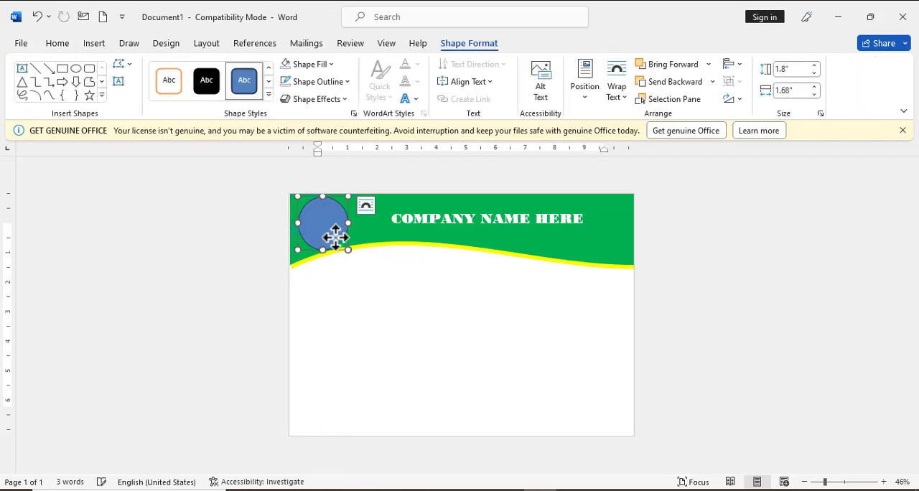
Fill the circle with white and reduce its height to about 1.7 inches
{"action": "left_click", "coordinate": [308, 65]}
{"action": "left_click", "coordinate": [290, 95]}
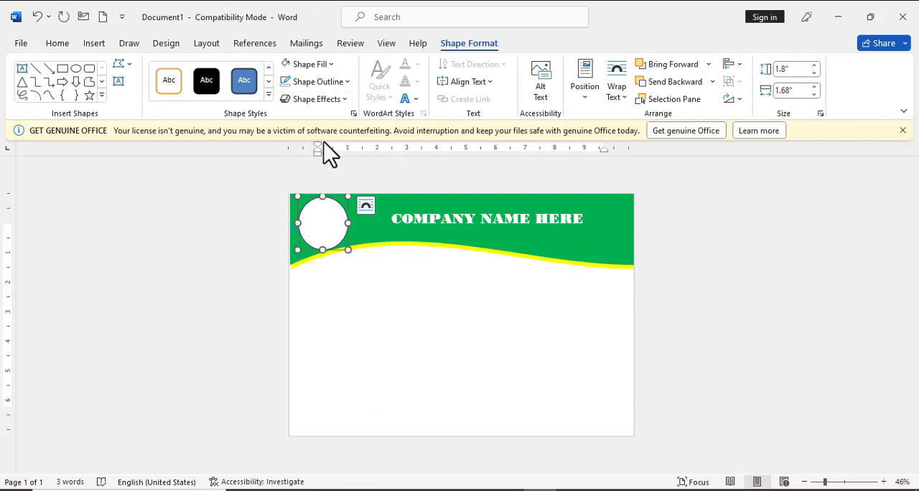
{"action": "mouse_move", "coordinate": [323, 249]}
{"action": "left_mouse_down"}
{"action": "mouse_move", "coordinate": [324, 238]}
{"action": "mouse_move", "coordinate": [324, 249]}
{"action": "left_mouse_up"}
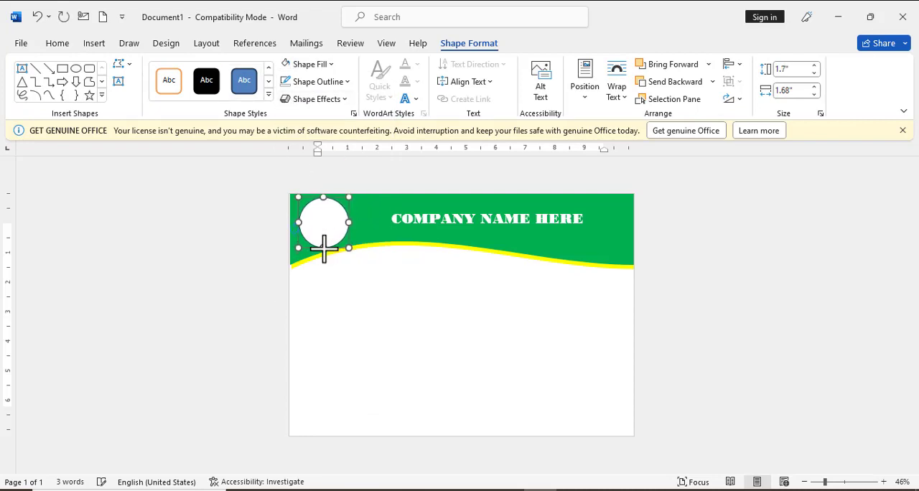
Add the text "LOGO HERE" to the white circle and nudge the company name box to the left
{"action": "right_click", "coordinate": [322, 222]}
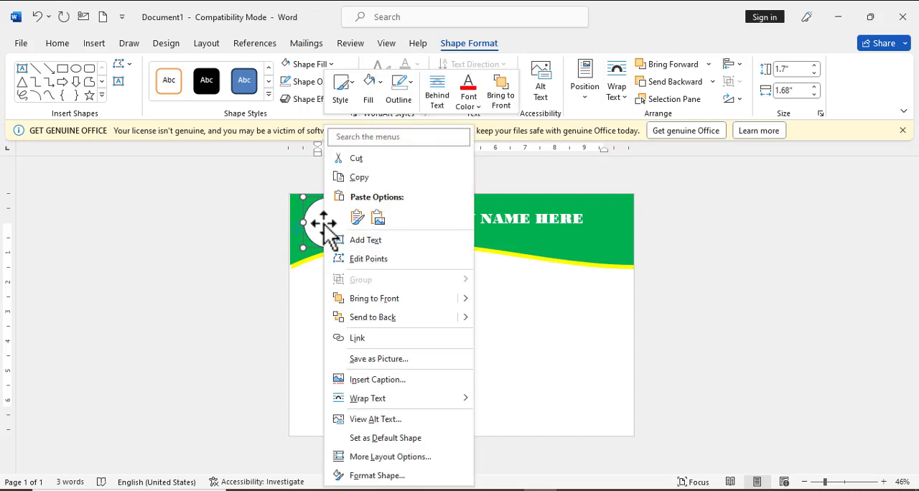
{"action": "left_click", "coordinate": [369, 239]}
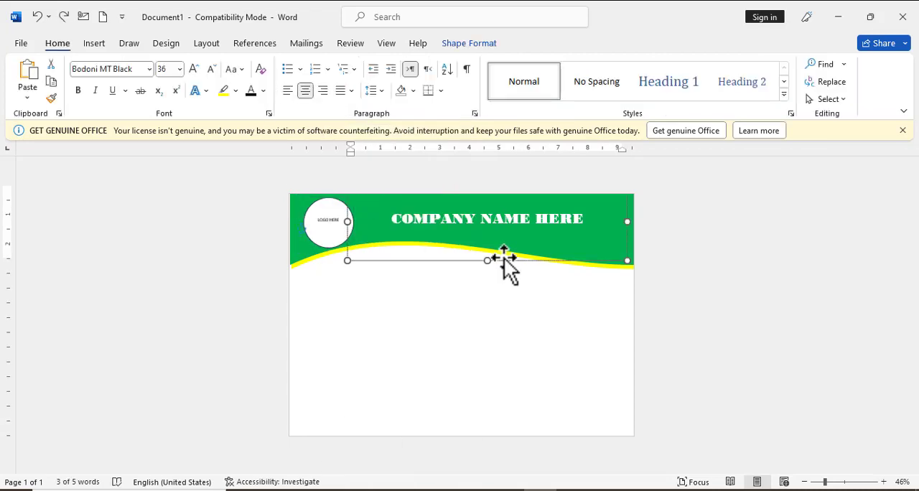
{"action": "key", "text": "Left"}
{"action": "key", "text": "Left"}
{"action": "key", "text": "Left"}
{"action": "key", "text": "Left"}
{"action": "key", "text": "Left"}
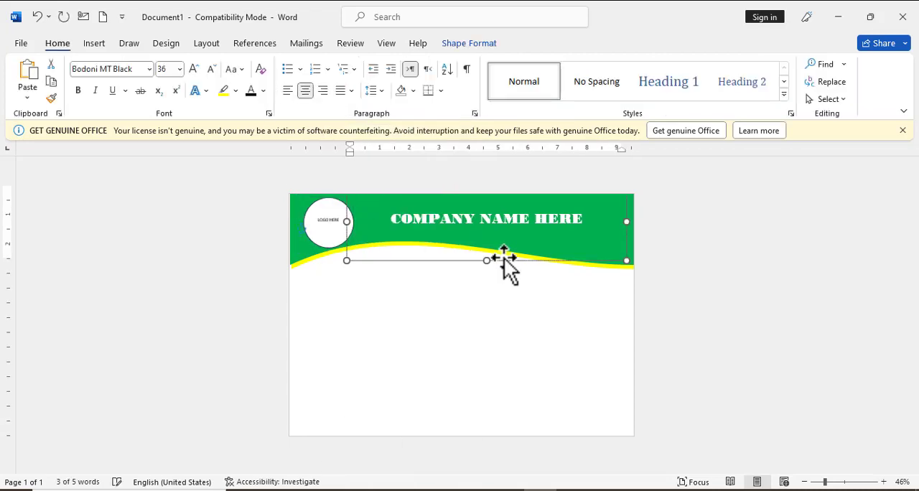
Duplicate the company name text box and position the copy centered on the page just below the banner
{"action": "key", "text": "ctrl+d"}
{"action": "key", "text": "Down"}
{"action": "key", "text": "Down"}
{"action": "key", "text": "Down"}
{"action": "key", "text": "Down"}
{"action": "key", "text": "Down"}
{"action": "key", "text": "Down"}
{"action": "key", "text": "Down"}
{"action": "key", "text": "Down"}
{"action": "key", "text": "Down"}
{"action": "key", "text": "Down"}
{"action": "key", "text": "Down"}
{"action": "key", "text": "Down"}
{"action": "key", "text": "Down"}
{"action": "key", "text": "Down"}
{"action": "key", "text": "Down"}
{"action": "key", "text": "Down"}
{"action": "key", "text": "Down"}
{"action": "key", "text": "Down"}
{"action": "key", "text": "Down"}
{"action": "key", "text": "Down"}
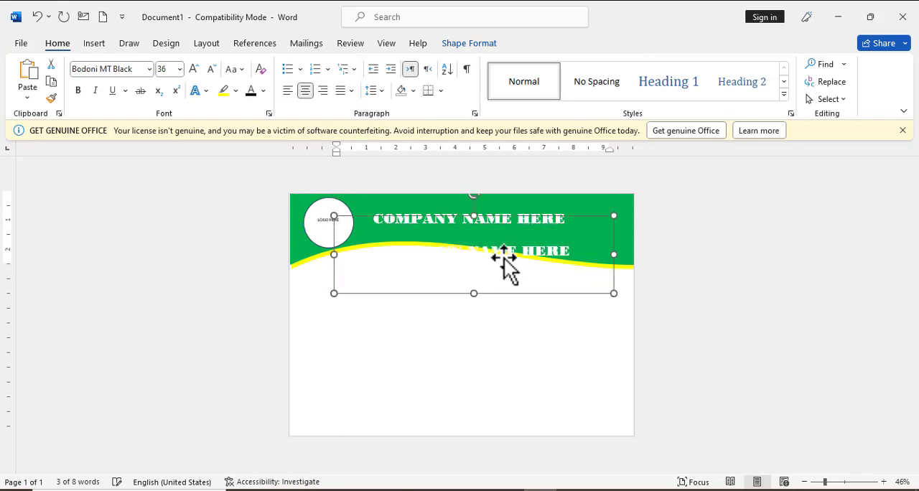
{"action": "key", "text": "Up"}
{"action": "key", "text": "Up"}
{"action": "key", "text": "Up"}
{"action": "key", "text": "Up"}
{"action": "key", "text": "Up"}
{"action": "key", "text": "Up"}
{"action": "key", "text": "Up"}
{"action": "key", "text": "Up"}
{"action": "key", "text": "Up"}
{"action": "key", "text": "Up"}
{"action": "key", "text": "Up"}
{"action": "key", "text": "Up"}
{"action": "key", "text": "Up"}
{"action": "key", "text": "Up"}
{"action": "key", "text": "Up"}
{"action": "key", "text": "Up"}
{"action": "key", "text": "Up"}
{"action": "key", "text": "Up"}
{"action": "key", "text": "Up"}
{"action": "key", "text": "Up"}
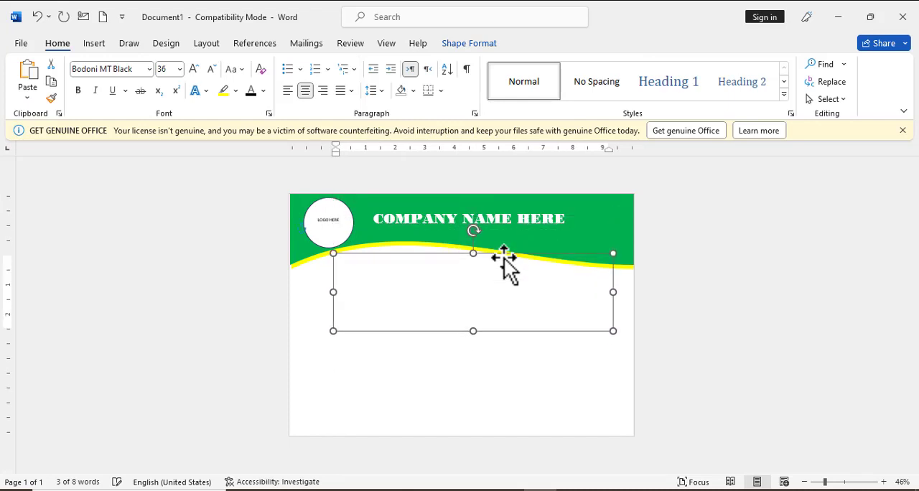
{"action": "key", "text": "Left"}
{"action": "key", "text": "Left"}
{"action": "key", "text": "Left"}
{"action": "key", "text": "Left"}
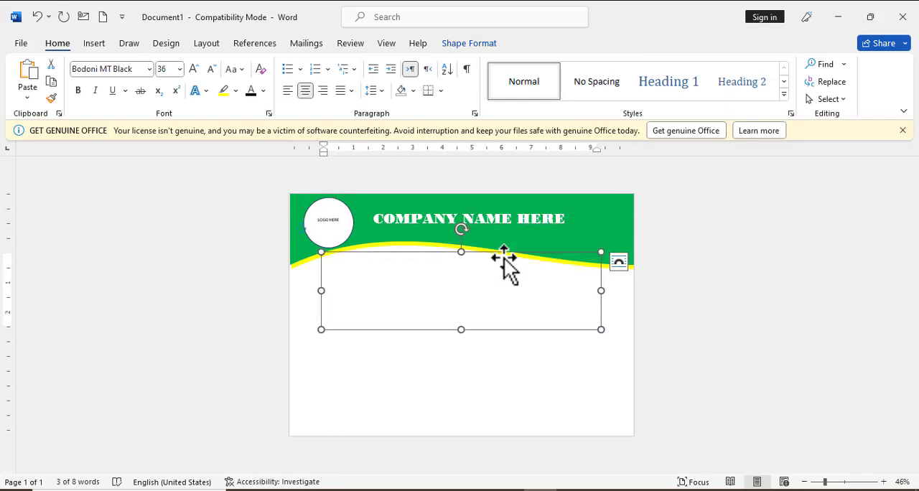
Make the duplicated box's text black and replace it with "Certificate of houner"
{"action": "triple_click", "coordinate": [464, 298]}
{"action": "left_click", "coordinate": [250, 90]}
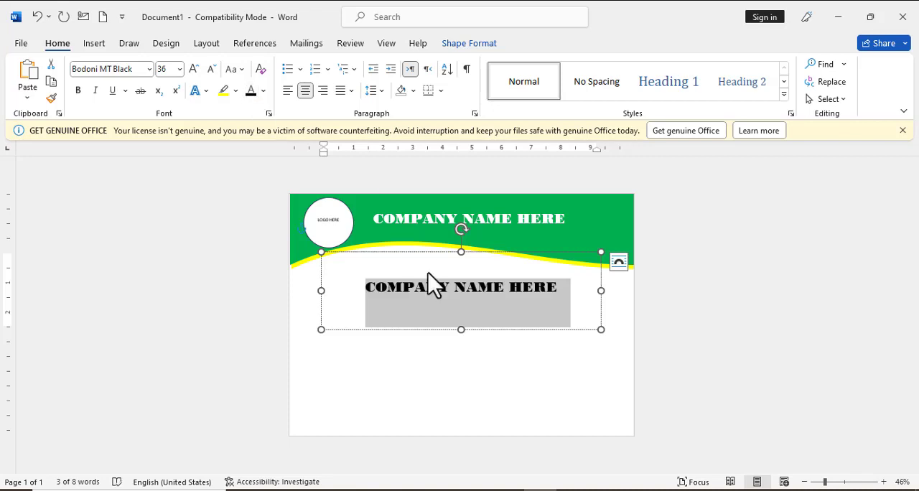
{"action": "type", "text": "Certificate"}
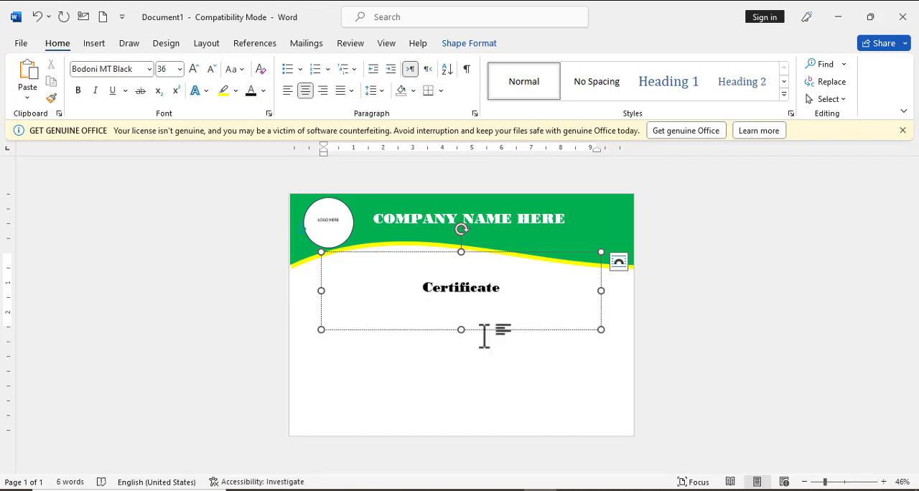
{"action": "type", "text": " of houner"}
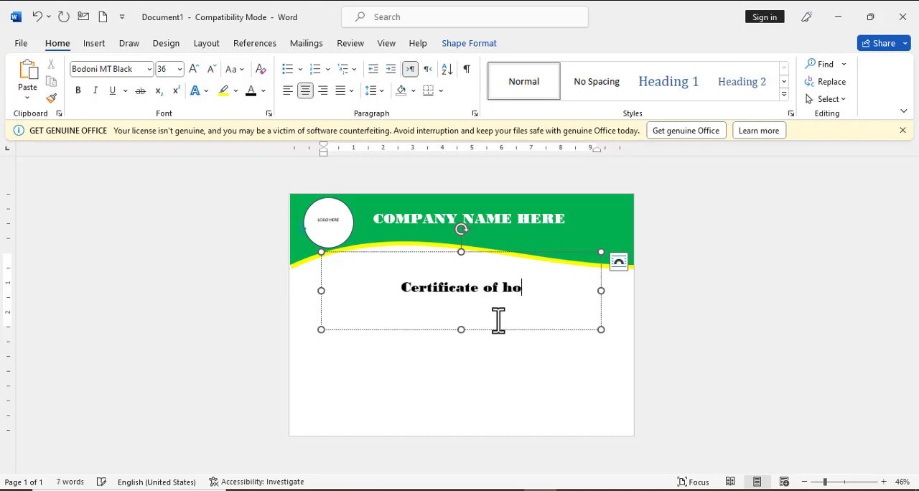
Run the spelling check on "houner" in the certificate title and replace it with the suggestion "honor"
{"action": "double_click", "coordinate": [511, 297]}
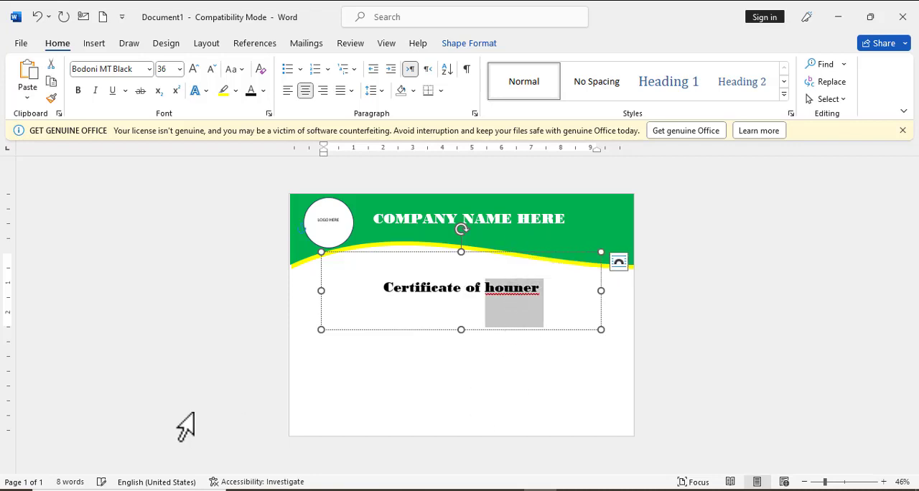
{"action": "left_click", "coordinate": [117, 479]}
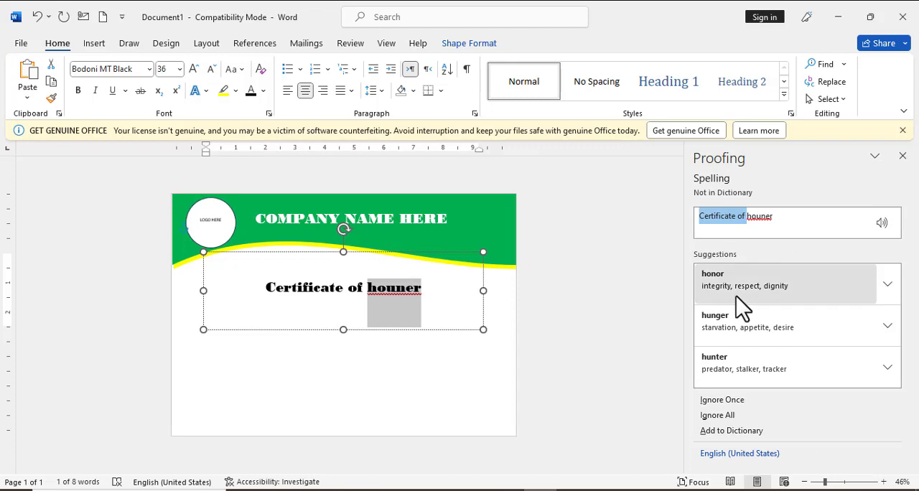
{"action": "left_click", "coordinate": [735, 301]}
{"action": "left_click", "coordinate": [445, 286]}
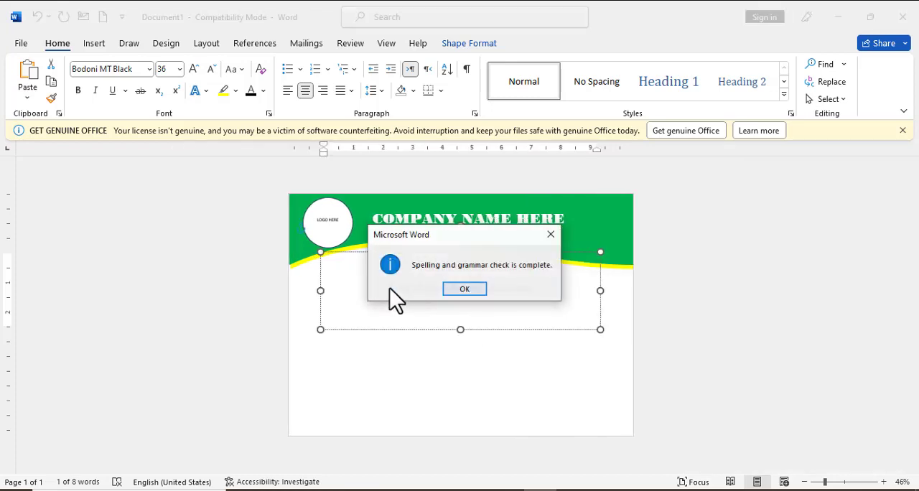
Finish the spelling check, nudge the certificate title box up and to the left, and set its font to Algerian
{"action": "left_click", "coordinate": [467, 289]}
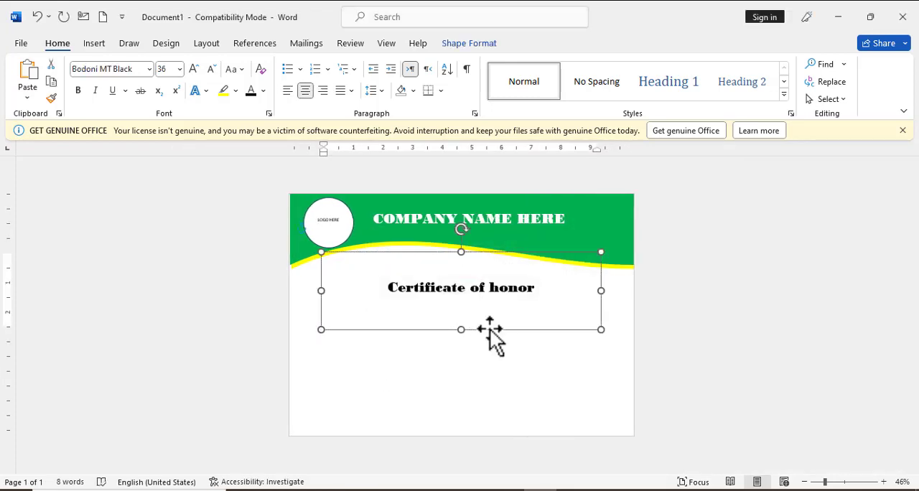
{"action": "left_click_drag", "start_coordinate": [490, 329], "coordinate": [476, 320]}
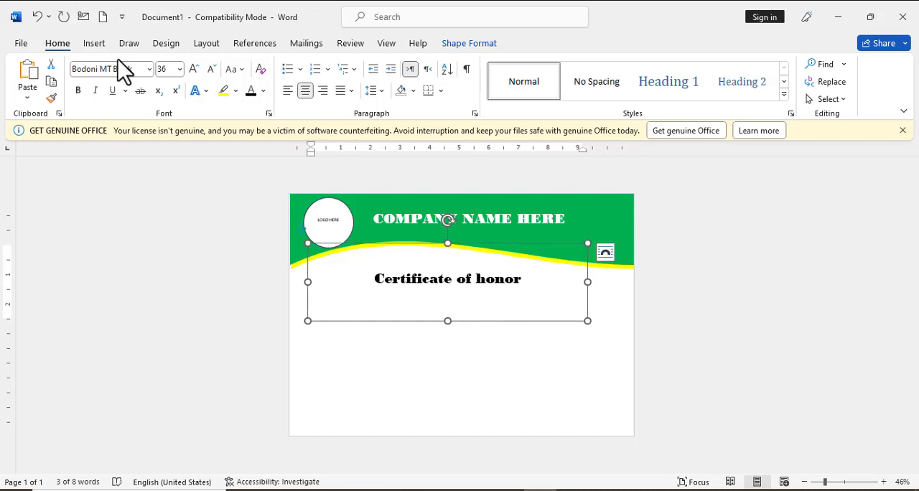
{"action": "left_click", "coordinate": [150, 69]}
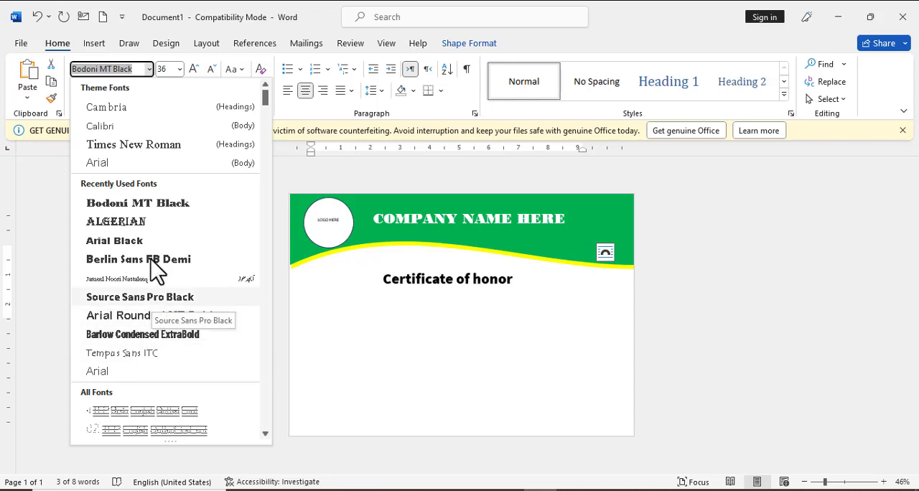
{"action": "left_click", "coordinate": [126, 222]}
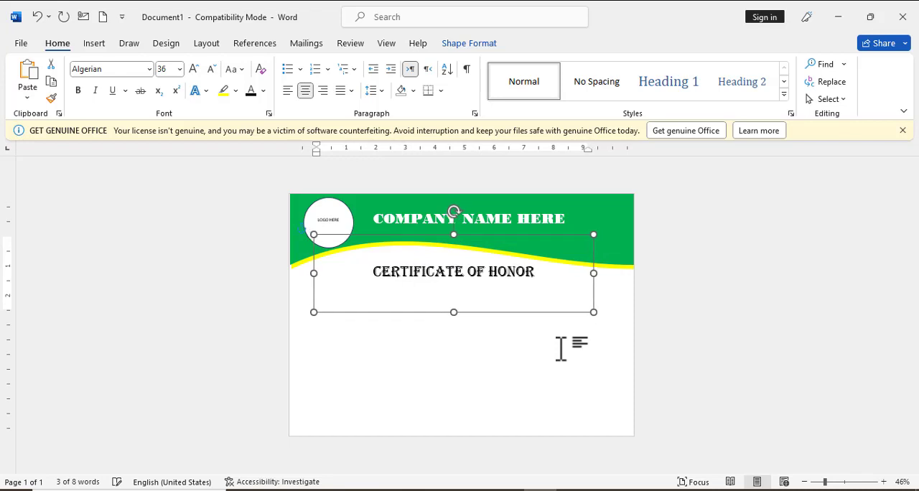
Change the certificate title's text color to red and deselect its box
{"action": "left_click", "coordinate": [264, 90]}
{"action": "left_click", "coordinate": [258, 237]}
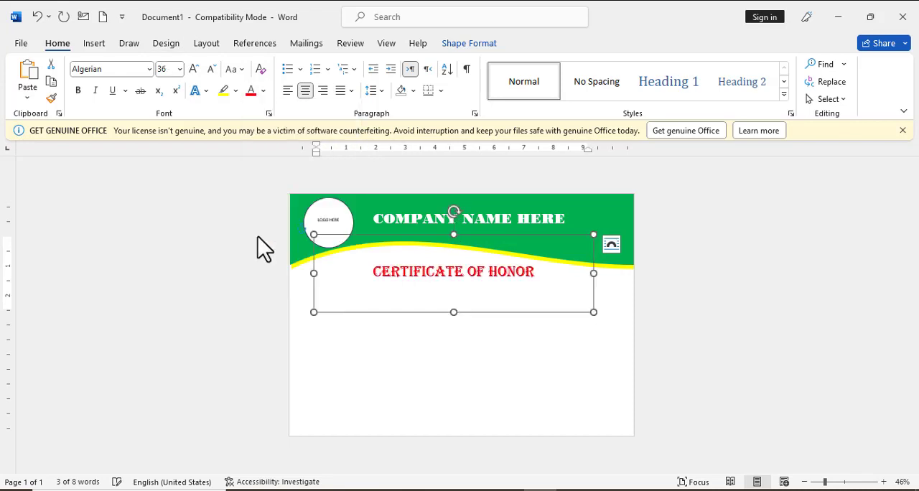
{"action": "left_click", "coordinate": [454, 330]}
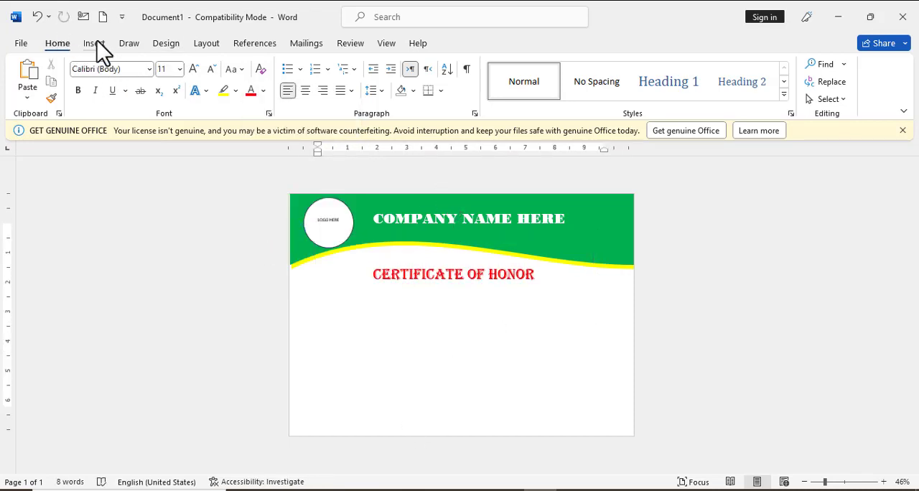
Duplicate the title box below the title and replace the copy's text with "This certificate is orudly dedicated to"
{"action": "left_click", "coordinate": [424, 274]}
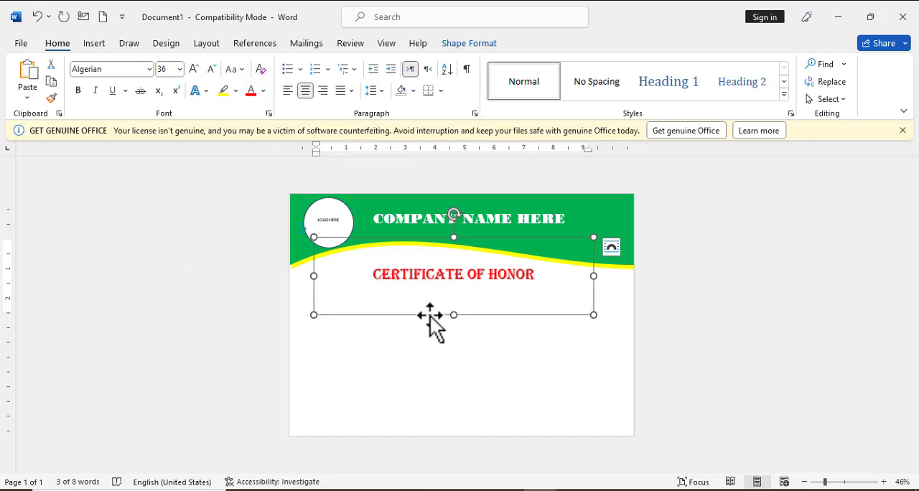
{"action": "key", "text": "ctrl+v"}
{"action": "triple_click", "coordinate": [432, 317]}
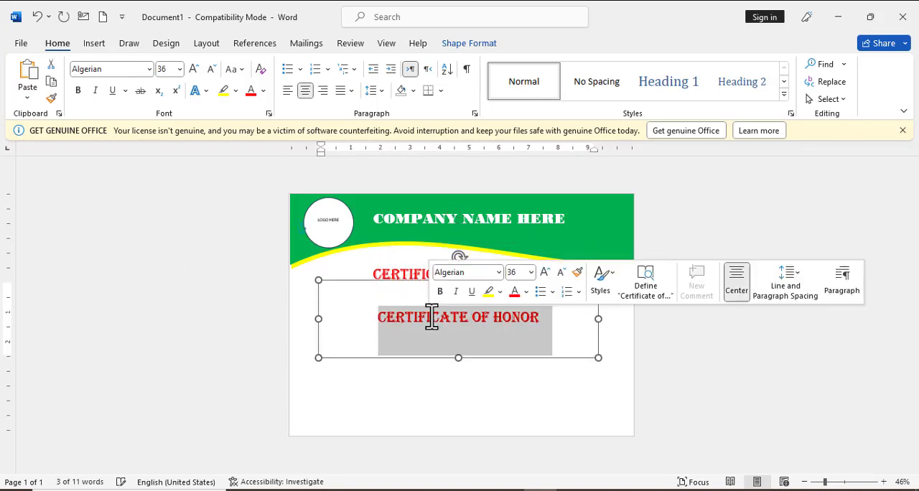
{"action": "type", "text": "THIS"}
{"action": "key", "text": "BackSpace"}
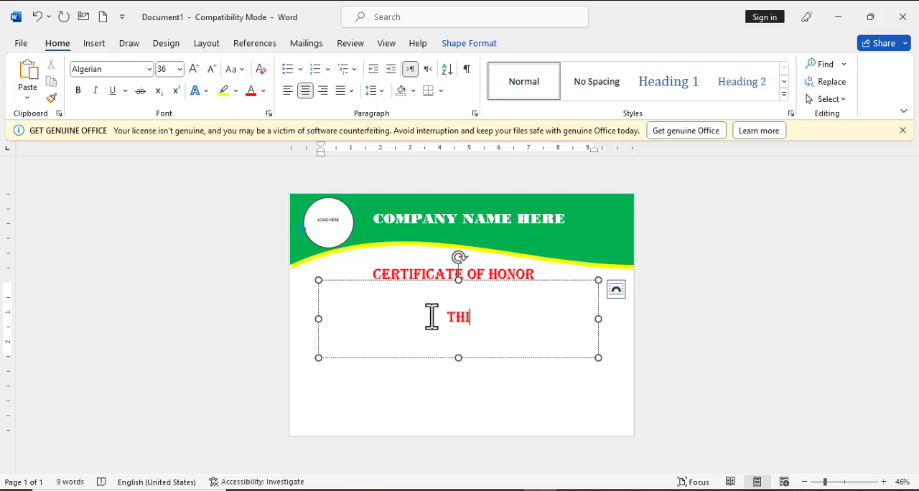
{"action": "type", "text": "THIS CERTIFI"}
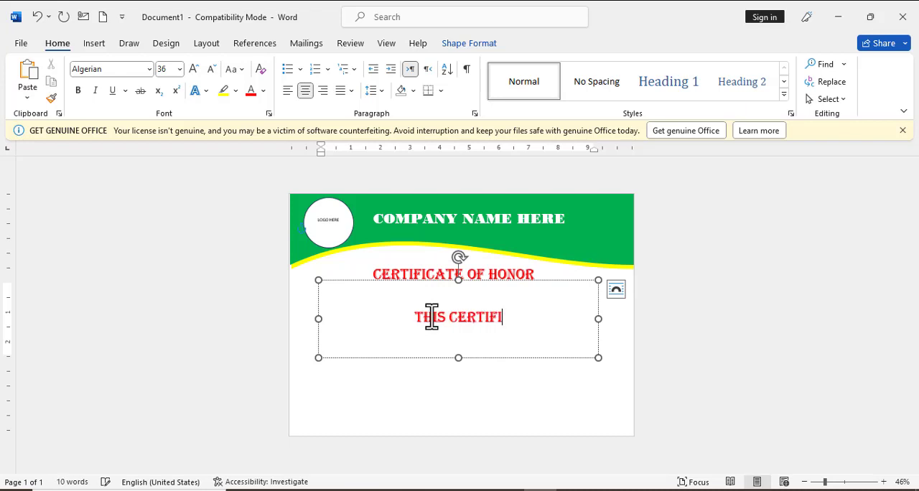
{"action": "type", "text": "CATE IS ORUDL"}
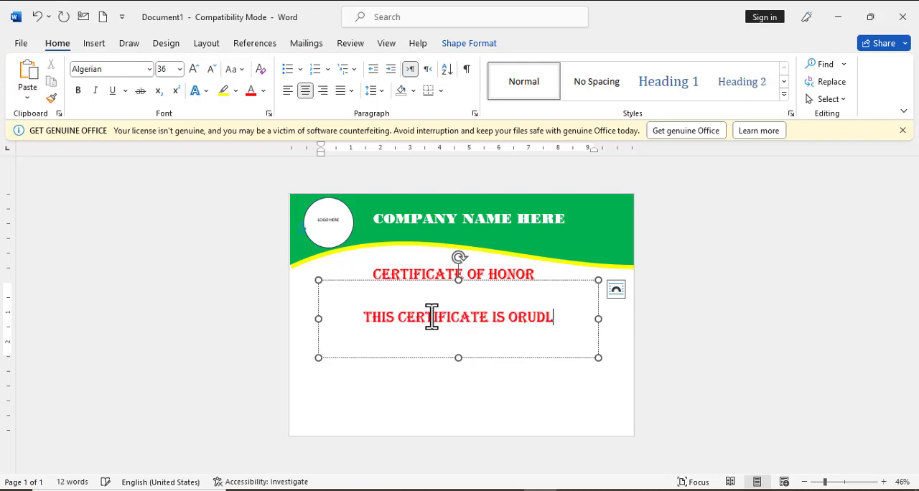
{"action": "type", "text": "Y DEDICATED TO"}
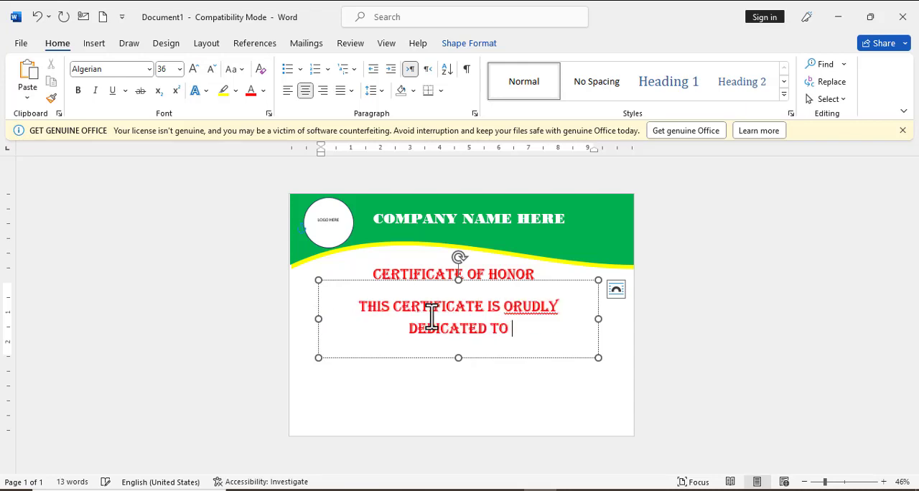
Widen the dedication box to the page's right edge and correct "orudly" to "proudly" with the spelling suggestion
{"action": "left_click_drag", "start_coordinate": [598, 318], "coordinate": [633, 320]}
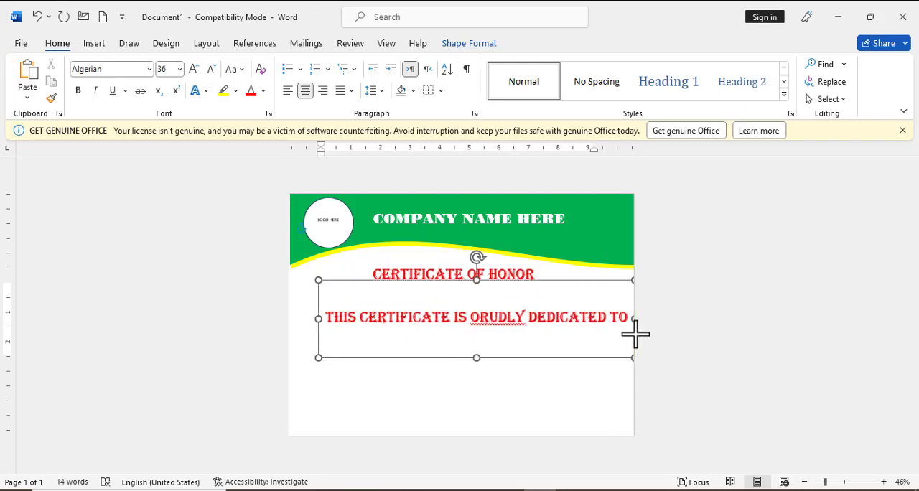
{"action": "left_click", "coordinate": [475, 315]}
{"action": "type", "text": "P"}
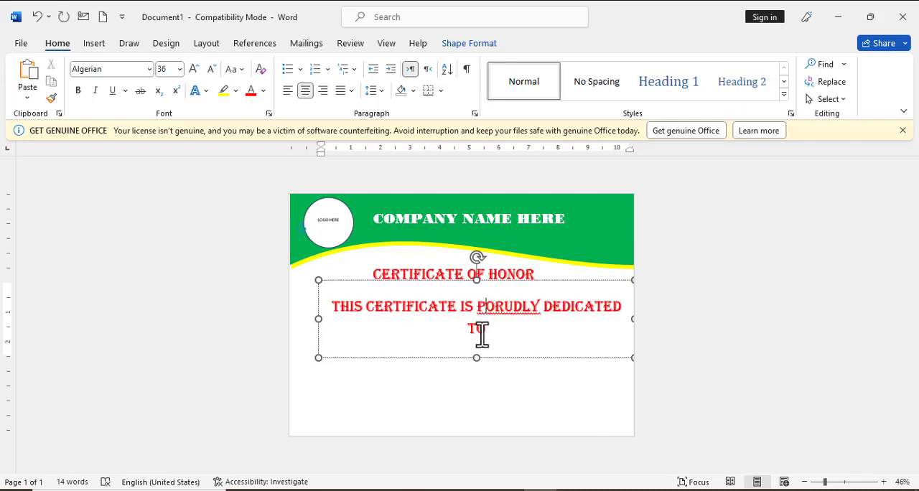
{"action": "double_click", "coordinate": [507, 309]}
{"action": "left_click", "coordinate": [121, 482]}
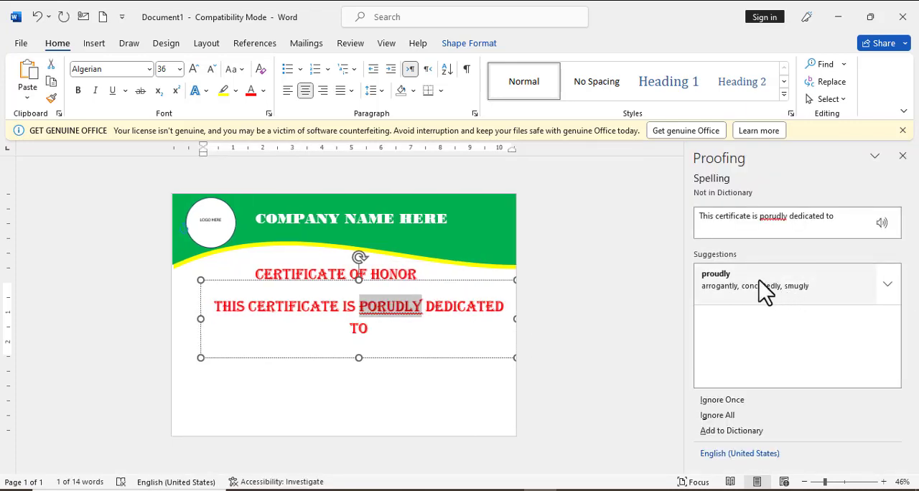
{"action": "left_click", "coordinate": [759, 280]}
{"action": "left_click", "coordinate": [433, 288]}
{"action": "left_click", "coordinate": [460, 288]}
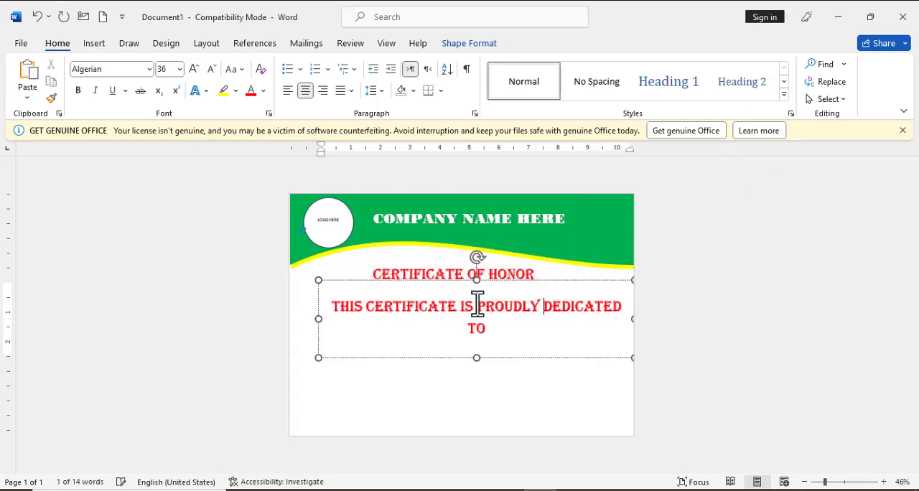
Set the dedication line's font to Times New Roman and move its box up just below the certificate title
{"action": "left_click", "coordinate": [474, 280]}
{"action": "left_click", "coordinate": [149, 69]}
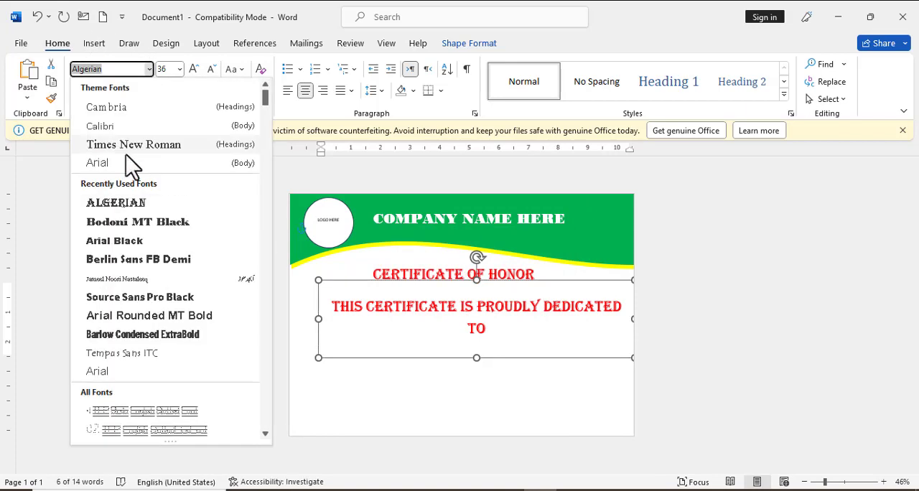
{"action": "left_click", "coordinate": [125, 145]}
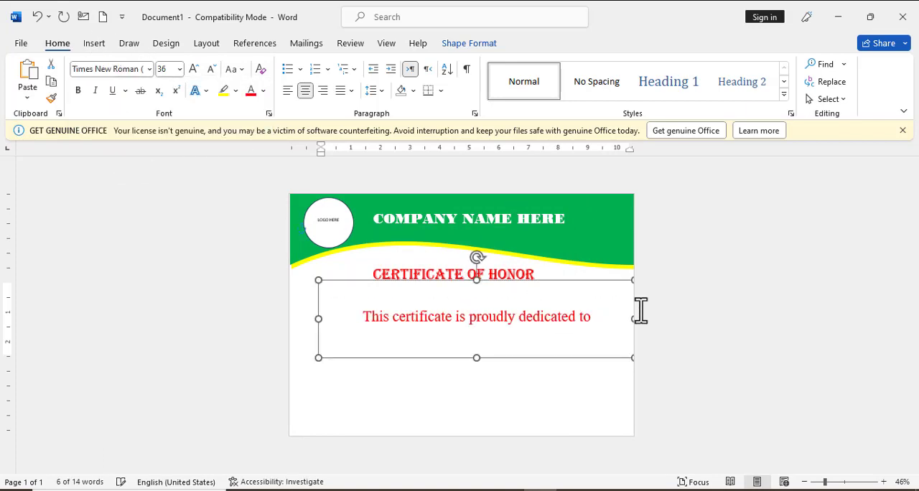
{"action": "left_click_drag", "start_coordinate": [579, 282], "coordinate": [565, 262]}
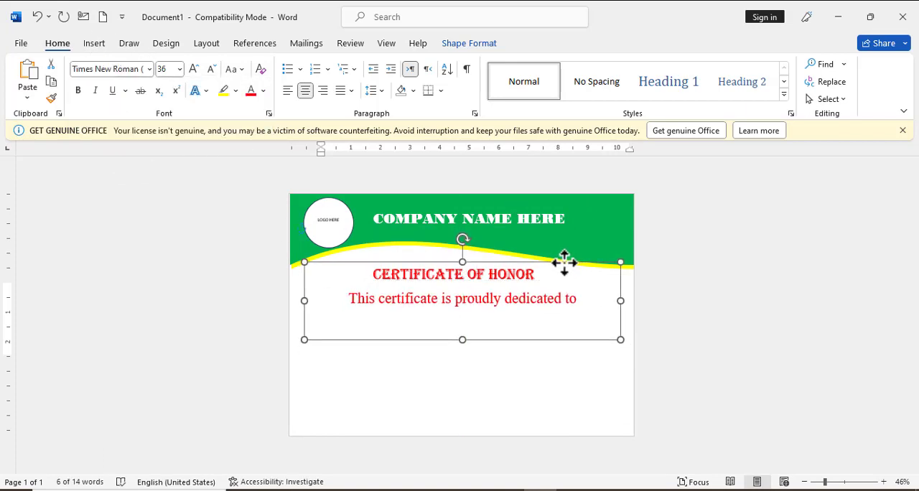
Make the dedication line black and nudge its box until the line sits closely under the certificate title
{"action": "left_click", "coordinate": [263, 90]}
{"action": "left_click", "coordinate": [262, 156]}
{"action": "key", "text": "Left"}
{"action": "key", "text": "Left"}
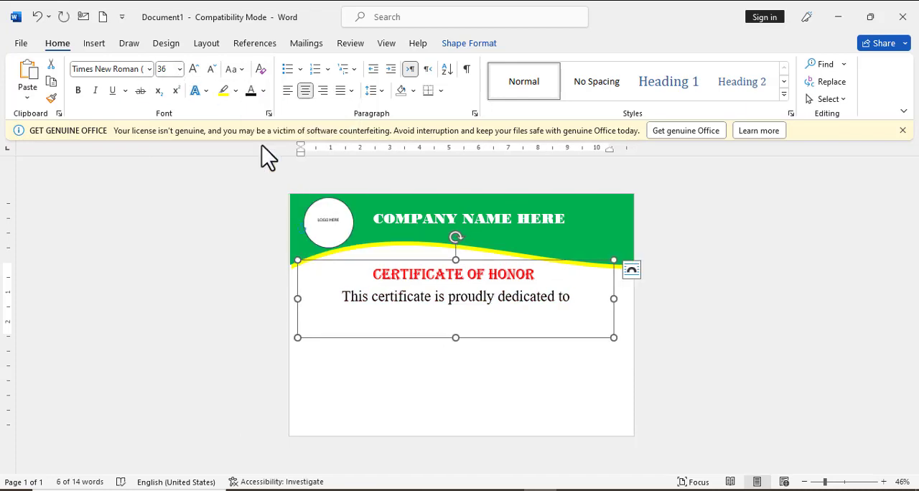
{"action": "key", "text": "Right"}
{"action": "key", "text": "Down"}
{"action": "key", "text": "Down"}
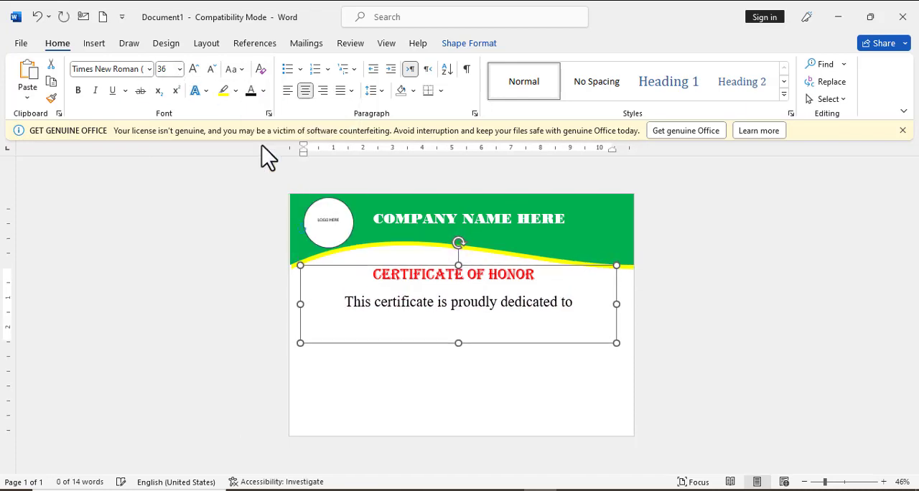
{"action": "key", "text": "Right"}
{"action": "key", "text": "Down"}
{"action": "key", "text": "Down"}
{"action": "key", "text": "Down"}
{"action": "key", "text": "Down"}
{"action": "key", "text": "Left"}
{"action": "key", "text": "Left"}
{"action": "key", "text": "Left"}
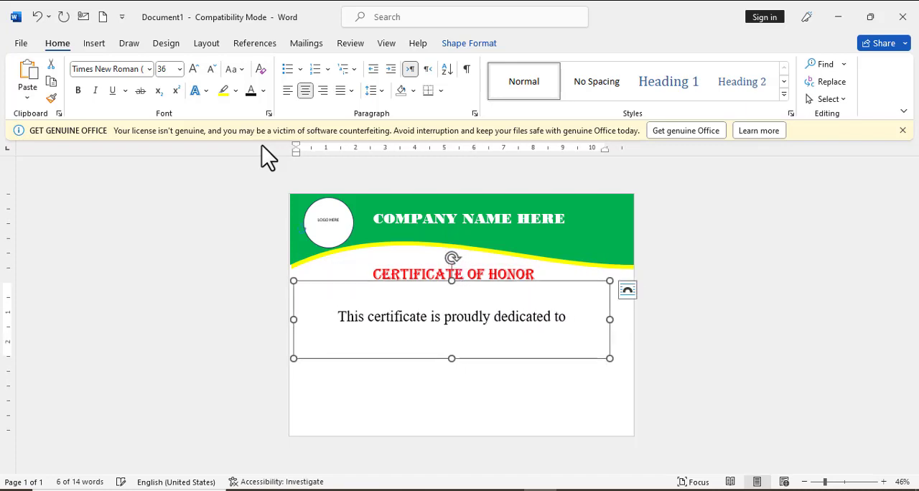
{"action": "key", "text": "Up"}
{"action": "key", "text": "Up"}
{"action": "key", "text": "Up"}
{"action": "key", "text": "Up"}
{"action": "key", "text": "Up"}
{"action": "key", "text": "Up"}
{"action": "key", "text": "Left"}
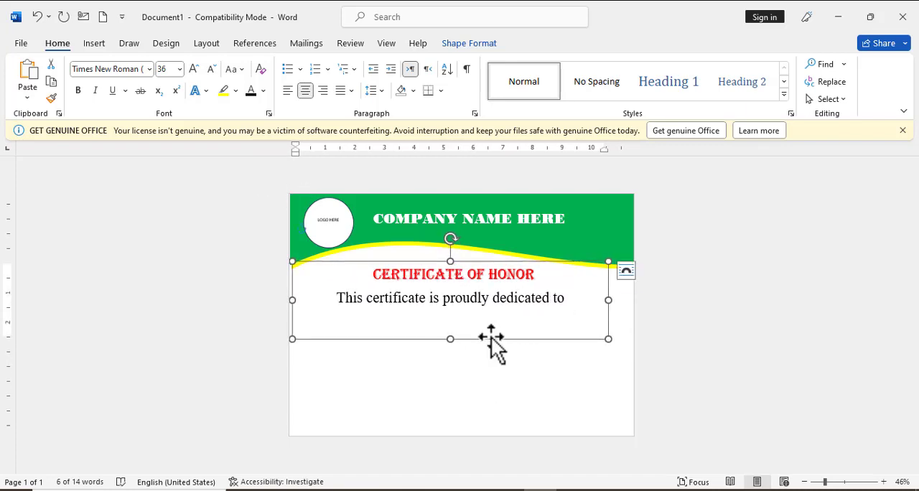
Duplicate the dedication box, place the copy below the original, and replace its text with "Mr/Miss: Your Name hear"
{"action": "key", "text": "ctrl+d"}
{"action": "key", "text": "Down"}
{"action": "key", "text": "Down"}
{"action": "key", "text": "Down"}
{"action": "key", "text": "Down"}
{"action": "key", "text": "Down"}
{"action": "key", "text": "Down"}
{"action": "key", "text": "Down"}
{"action": "key", "text": "Down"}
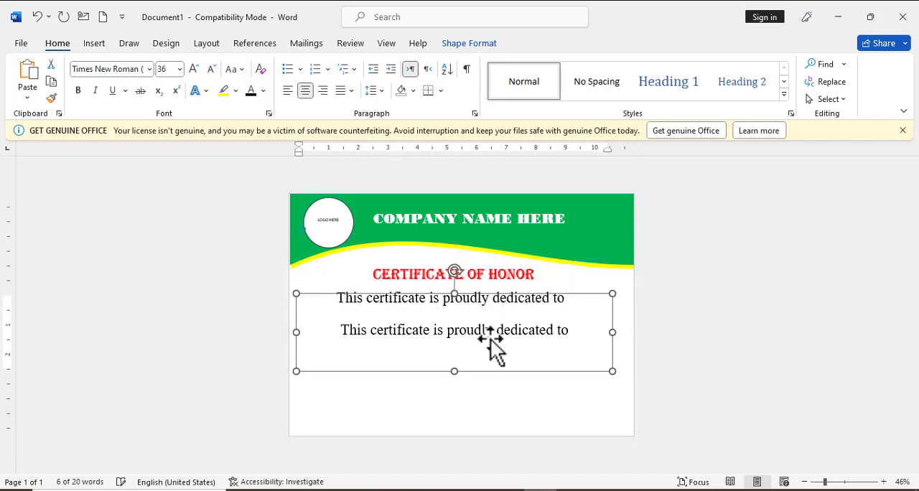
{"action": "triple_click", "coordinate": [492, 341]}
{"action": "type", "text": "Mr/Miss:"}
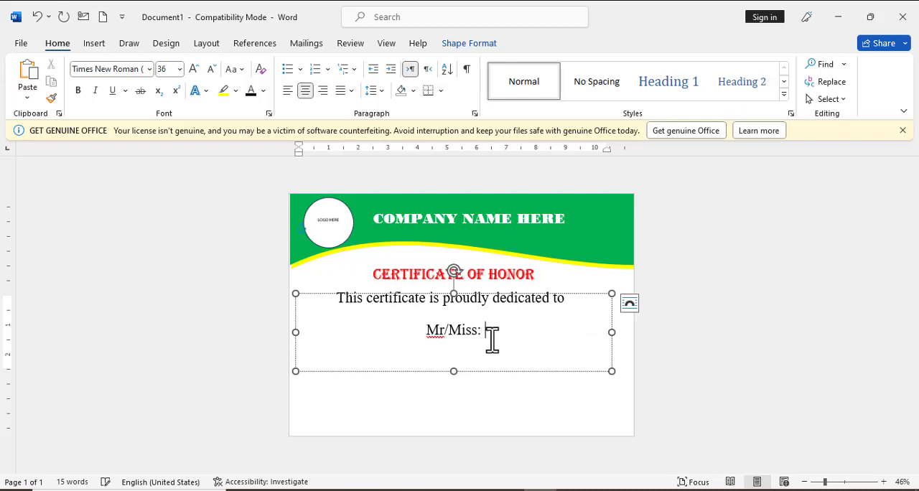
{"action": "type", "text": "Your Name hear"}
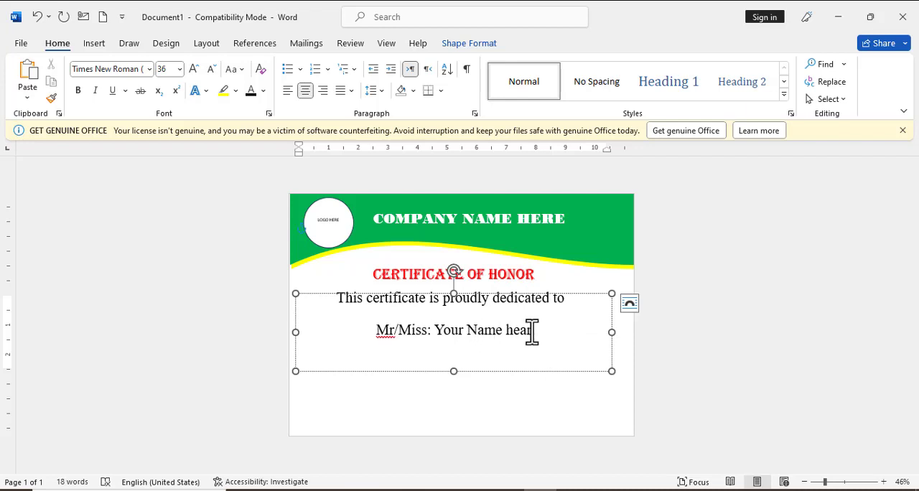
Change the text color of the whole "Mr/Miss: Your Name hear" line to dark blue
{"action": "left_click_drag", "start_coordinate": [532, 332], "coordinate": [435, 331]}
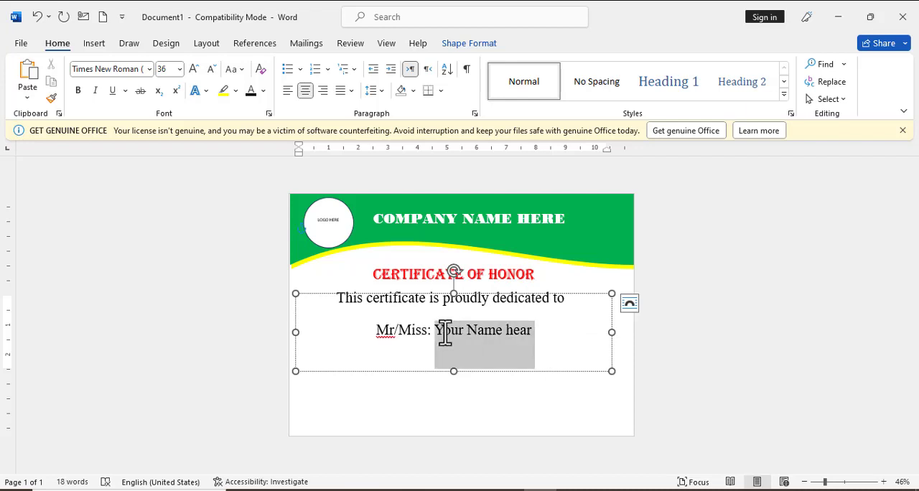
{"action": "left_click", "coordinate": [515, 293]}
{"action": "left_click", "coordinate": [263, 91]}
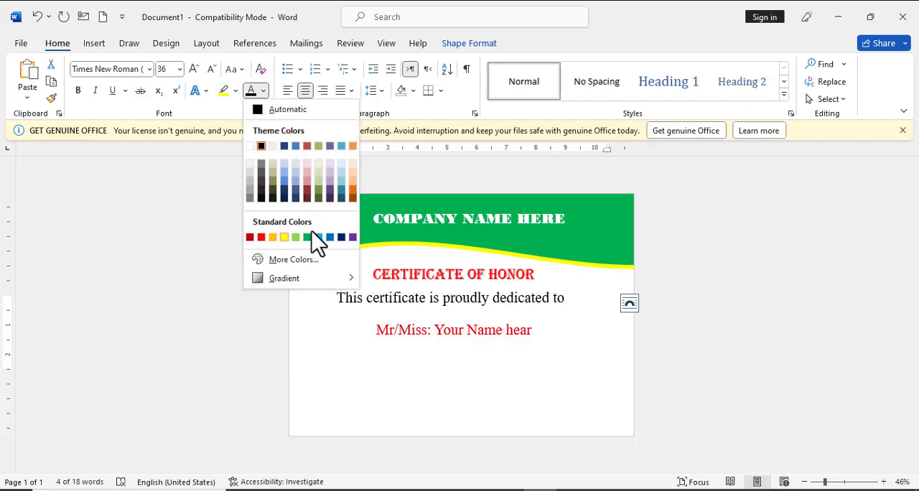
{"action": "left_click", "coordinate": [341, 237]}
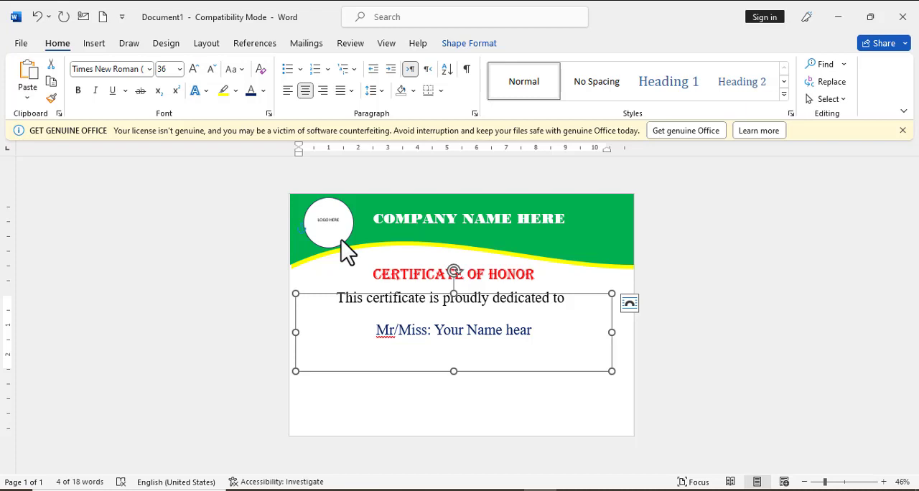
Try Bodoni MT Black as the font of the "Mr/Miss: Your Name hear" line
{"action": "triple_click", "coordinate": [489, 329]}
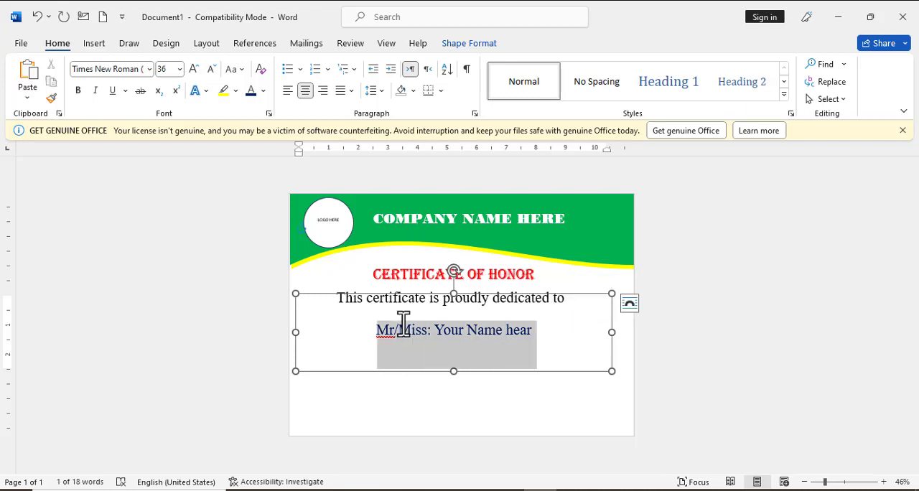
{"action": "left_click", "coordinate": [146, 70]}
{"action": "key", "text": "Down"}
{"action": "key", "text": "Down"}
{"action": "key", "text": "Down"}
{"action": "key", "text": "Down"}
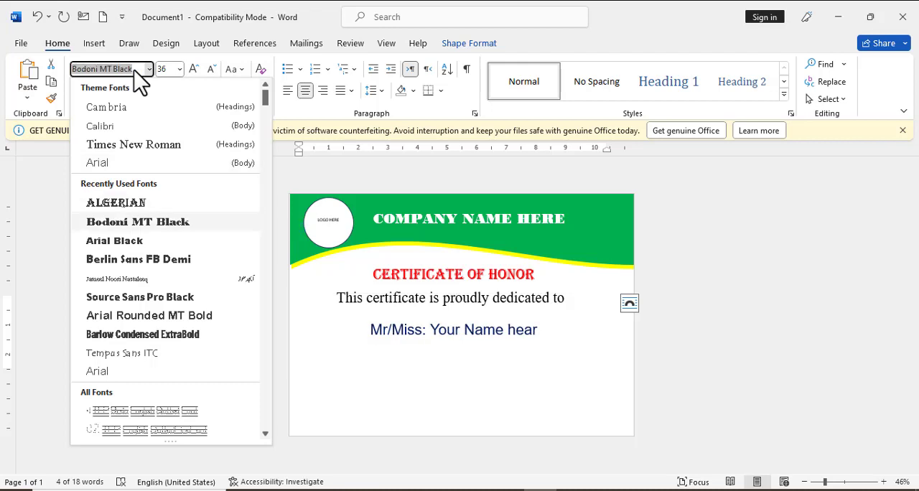
{"action": "left_click", "coordinate": [171, 222]}
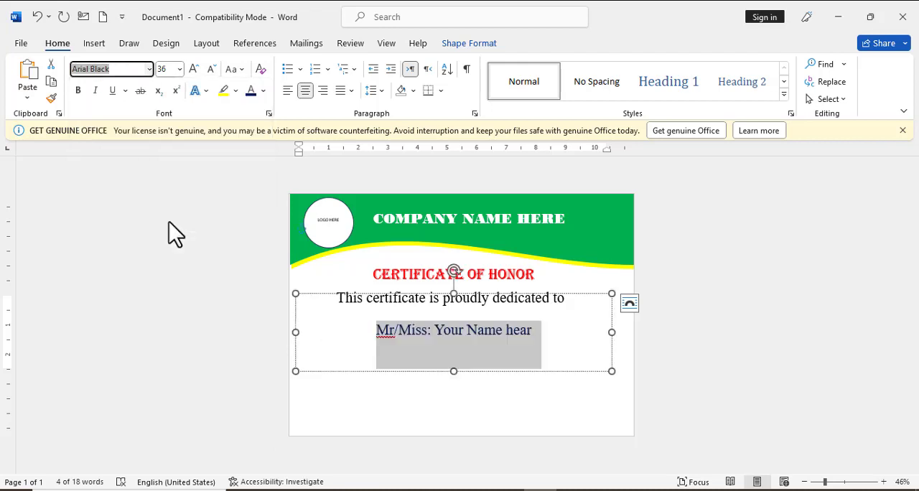
Set the font of the "Mr/Miss: Your Name hear" line to Berlin Sans FB Demi
{"action": "right_click", "coordinate": [136, 69]}
{"action": "left_click", "coordinate": [135, 68]}
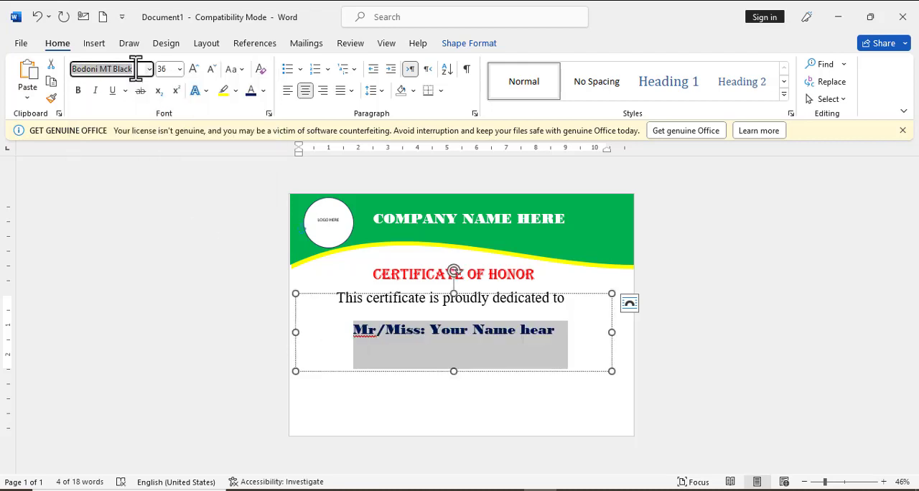
{"action": "key", "text": "Down"}
{"action": "key", "text": "Down"}
{"action": "key", "text": "Down"}
{"action": "key", "text": "Down"}
{"action": "key", "text": "Down"}
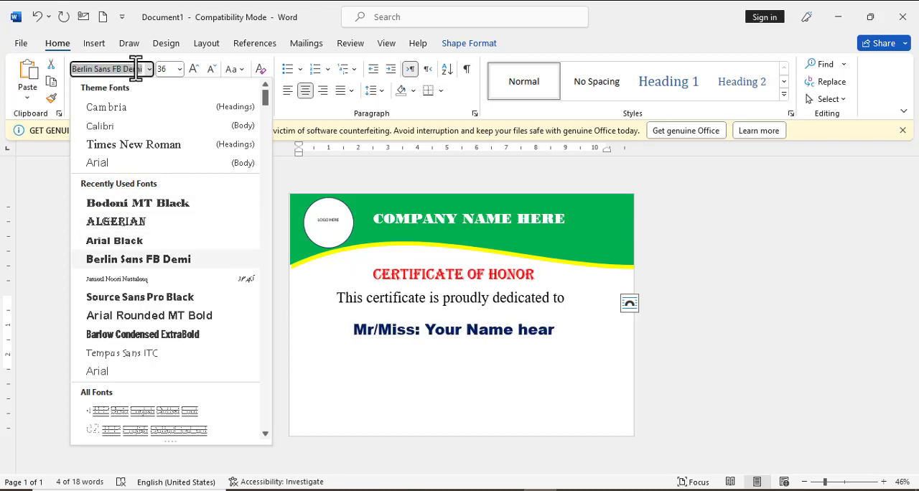
{"action": "key", "text": "Up"}
{"action": "key", "text": "Return"}
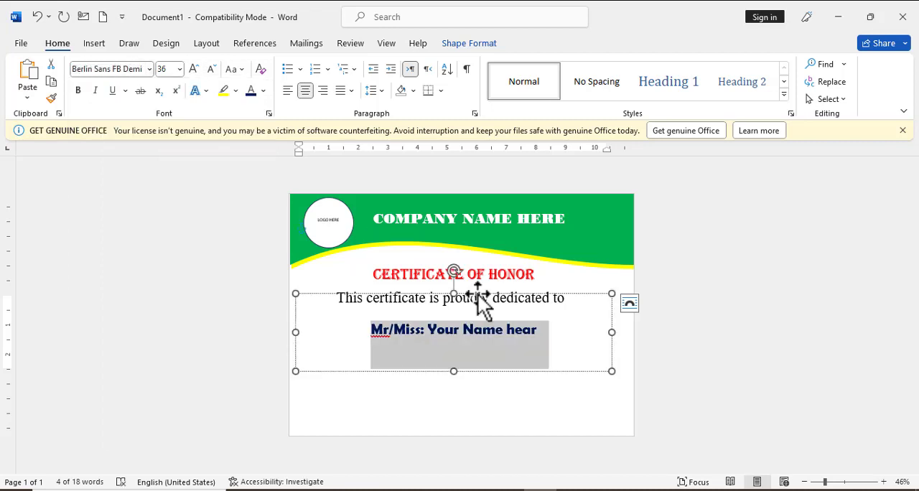
Set the font size of the "Mr/Miss: Your Name hear" line to 48 and move its box up slightly
{"action": "key", "text": "Escape"}
{"action": "left_click", "coordinate": [194, 69]}
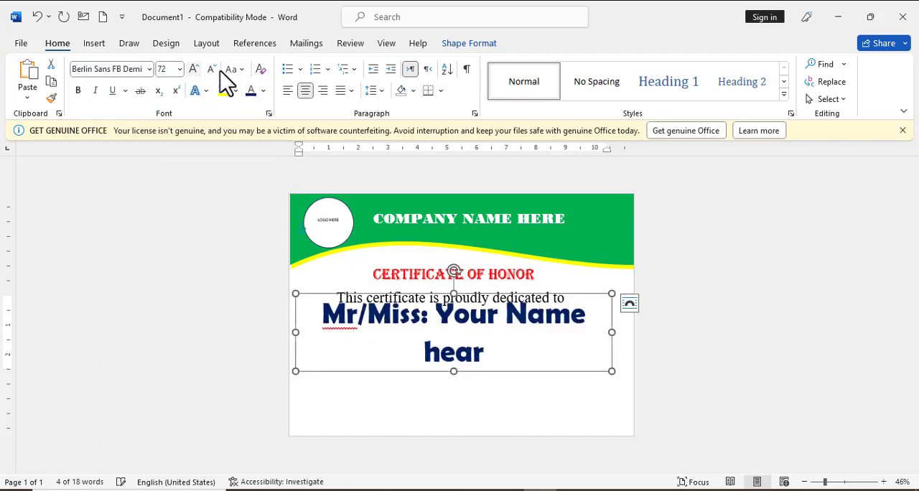
{"action": "left_click", "coordinate": [211, 69]}
{"action": "left_click_drag", "start_coordinate": [485, 367], "coordinate": [479, 360]}
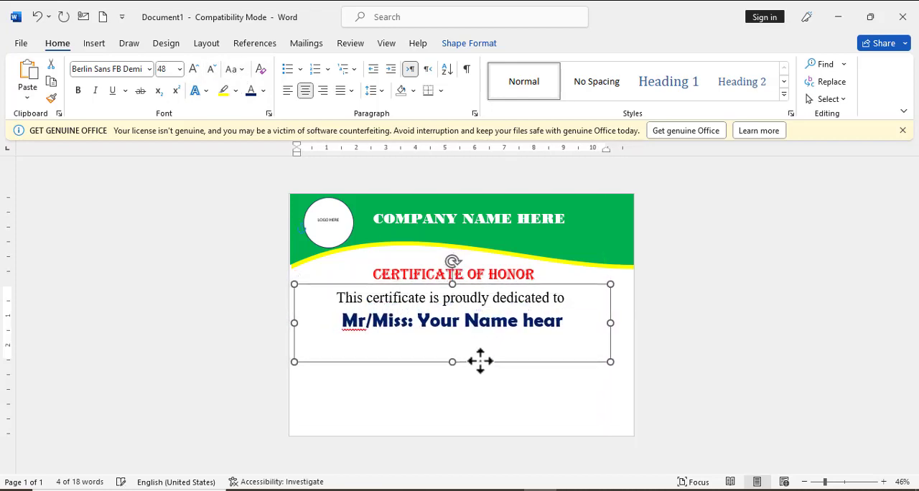
{"action": "left_click", "coordinate": [475, 411]}
{"action": "left_click", "coordinate": [488, 362]}
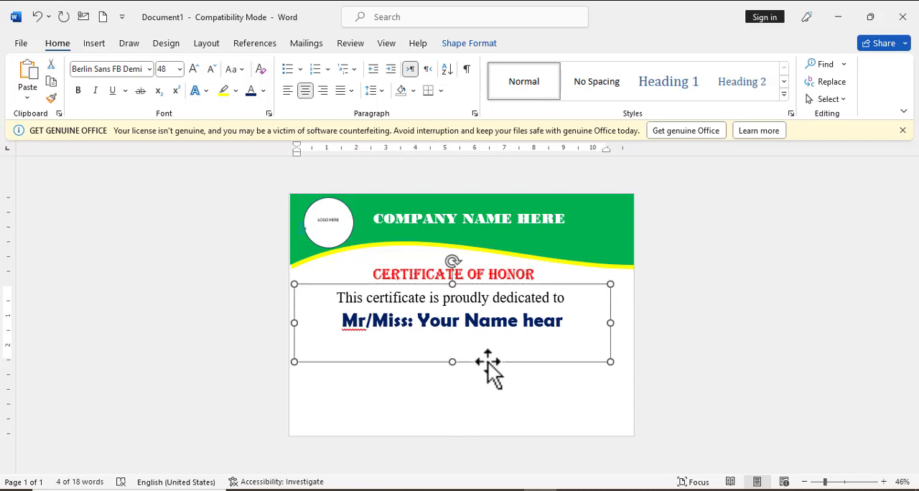
{"action": "key", "text": "ctrl+v"}
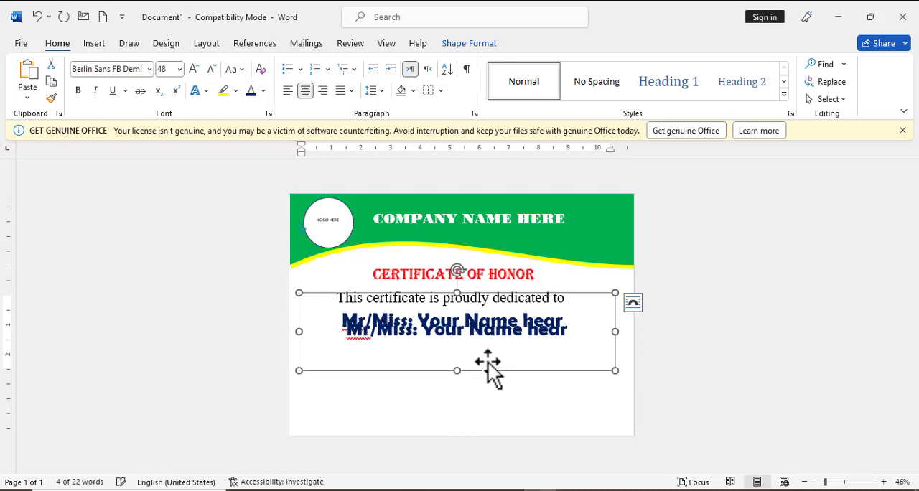
{"action": "key", "text": "ctrl+z"}
Duplicate the "This certificate is proudly dedicated to" box and place the copy just below the "Mr/Miss: Your Name hear" line
{"action": "left_click", "coordinate": [454, 321]}
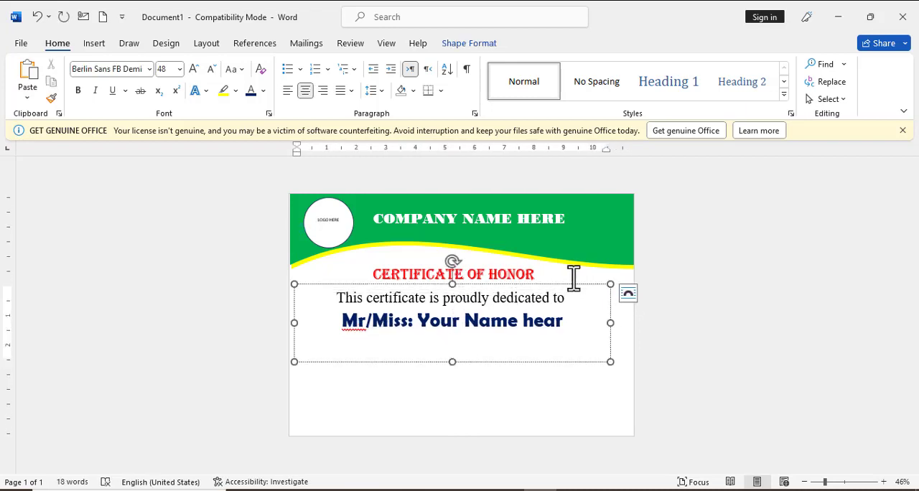
{"action": "left_click", "coordinate": [557, 299]}
{"action": "left_click", "coordinate": [575, 339]}
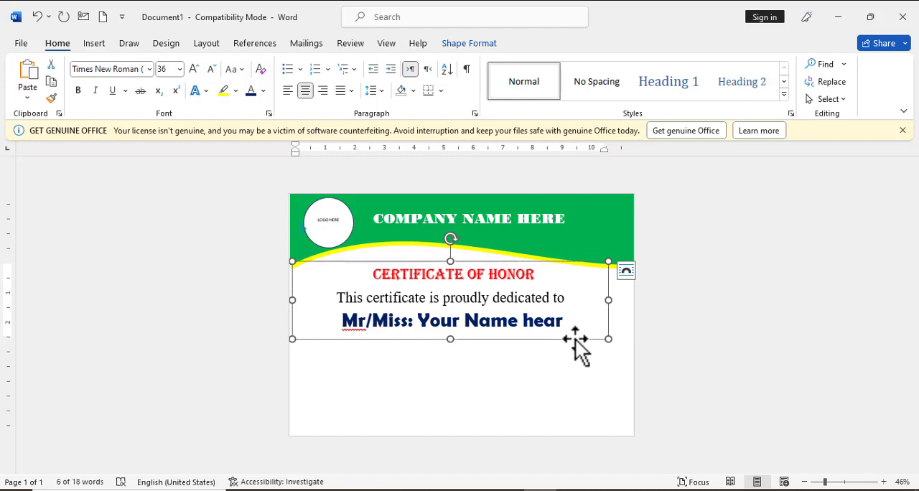
{"action": "key", "text": "ctrl+v"}
{"action": "key", "text": "Down"}
{"action": "key", "text": "Down"}
{"action": "key", "text": "Down"}
{"action": "key", "text": "Down"}
{"action": "key", "text": "Down"}
{"action": "key", "text": "Down"}
{"action": "key", "text": "Down"}
{"action": "key", "text": "Down"}
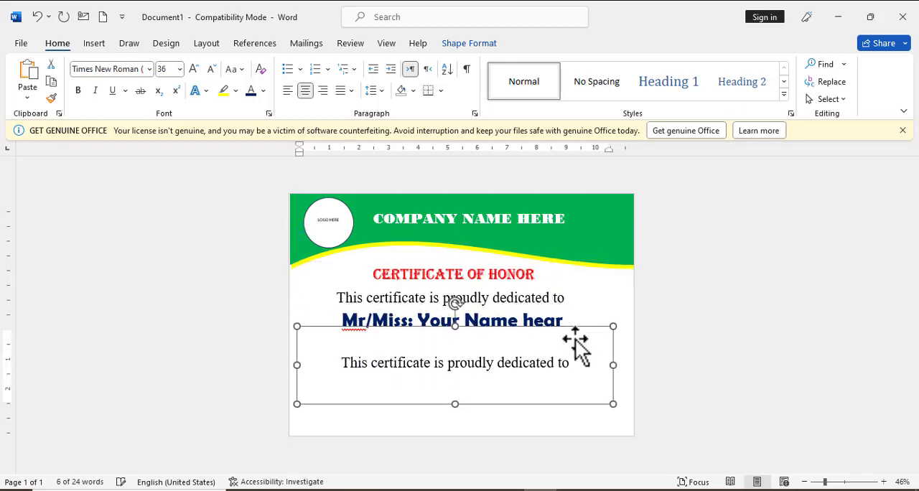
{"action": "key", "text": "Up"}
{"action": "key", "text": "Up"}
{"action": "key", "text": "Up"}
{"action": "key", "text": "Up"}
{"action": "key", "text": "Up"}
{"action": "key", "text": "Up"}
{"action": "key", "text": "Up"}
{"action": "key", "text": "Up"}
Replace the text of the copied dedication box with "for his great performance."
{"action": "triple_click", "coordinate": [504, 342]}
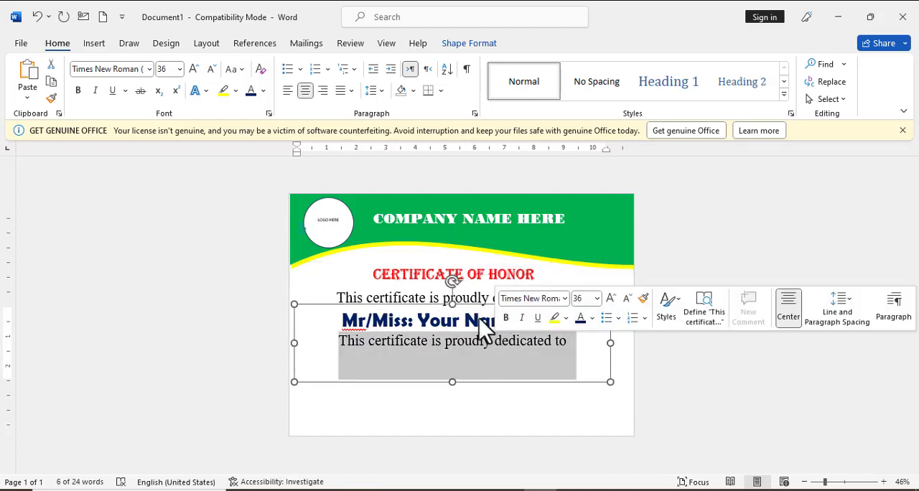
{"action": "type", "text": "for the g"}
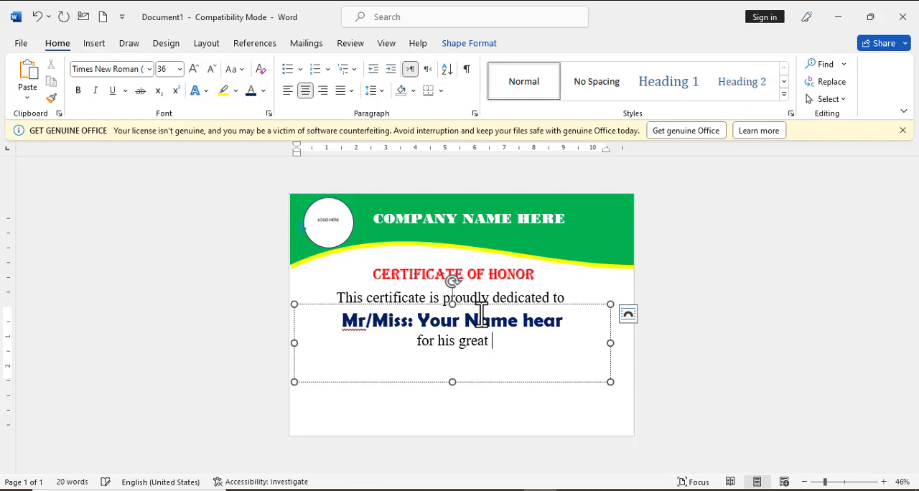
{"action": "type", "text": "reat performance "}
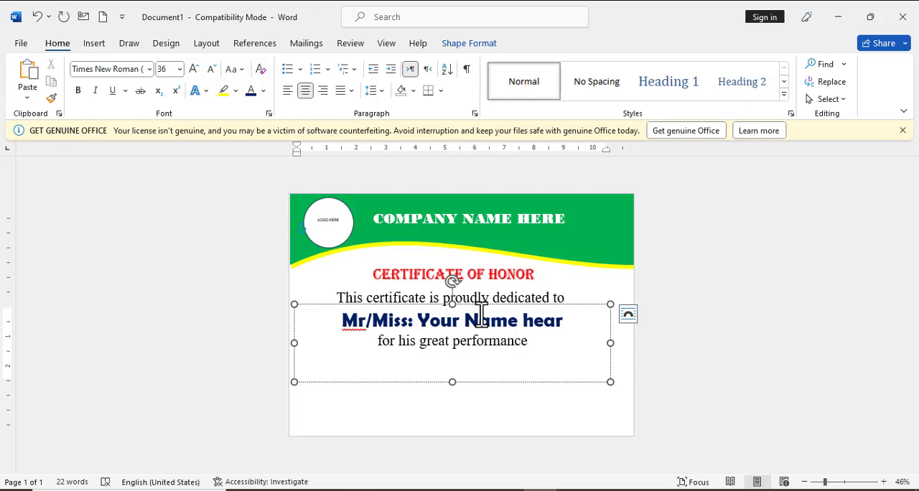
{"action": "type", "text": "."}
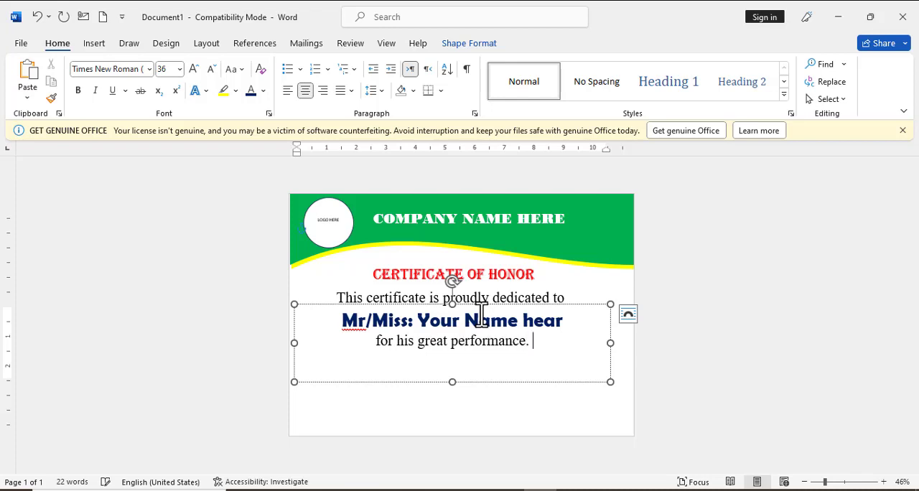
Move the "for his great performance." box slightly lower to leave more space beneath the recipient name line
{"action": "left_click", "coordinate": [508, 382]}
{"action": "key", "text": "Down"}
{"action": "key", "text": "Down"}
{"action": "key", "text": "Down"}
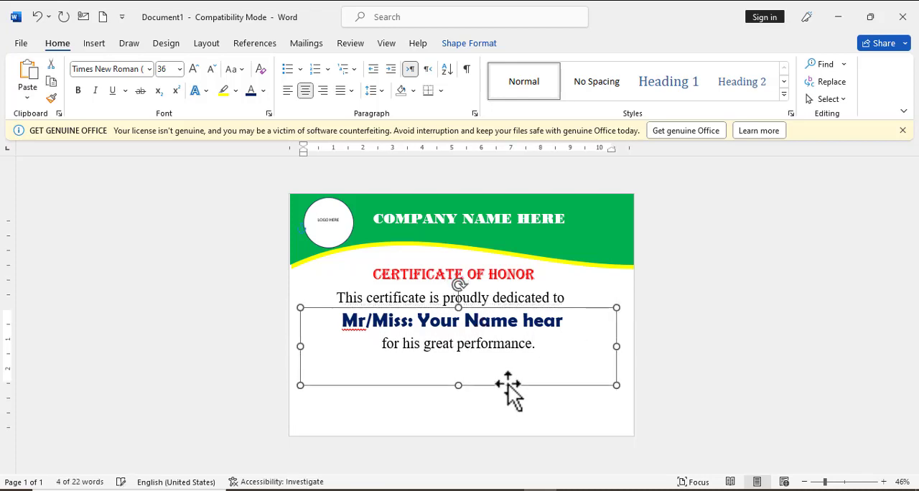
{"action": "key", "text": "Up"}
{"action": "left_click", "coordinate": [488, 415]}
{"action": "left_click", "coordinate": [473, 313]}
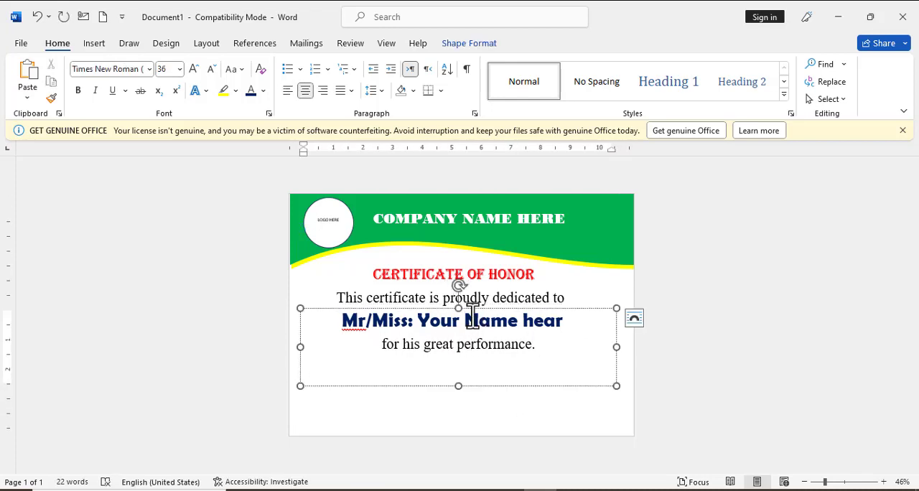
{"action": "left_click", "coordinate": [490, 388]}
{"action": "key", "text": "Down"}
{"action": "key", "text": "Down"}
{"action": "key", "text": "Down"}
{"action": "key", "text": "Down"}
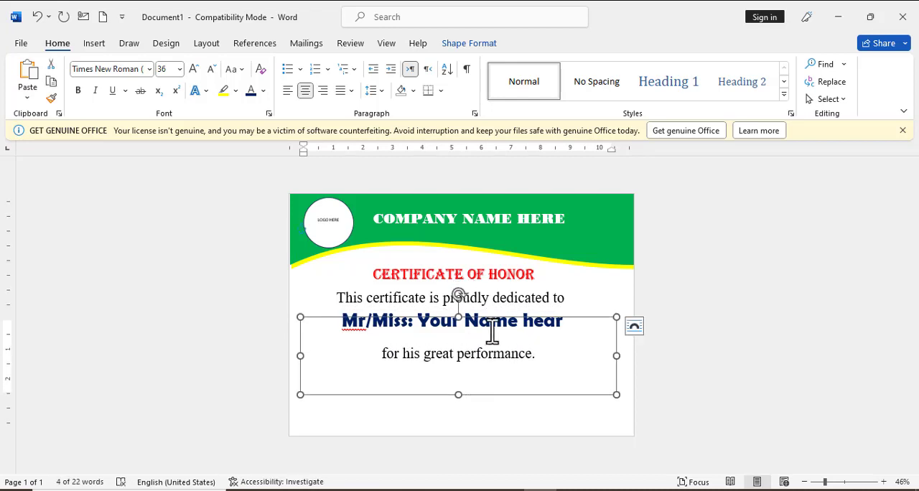
Shift the "Mr/Miss: Your Name hear" box slightly down and to the right, between the dedication and performance lines
{"action": "left_click", "coordinate": [498, 315]}
{"action": "left_click", "coordinate": [522, 284]}
{"action": "key", "text": "Down"}
{"action": "key", "text": "Down"}
{"action": "key", "text": "Down"}
{"action": "key", "text": "Down"}
{"action": "key", "text": "Right"}
{"action": "key", "text": "Right"}
{"action": "key", "text": "Right"}
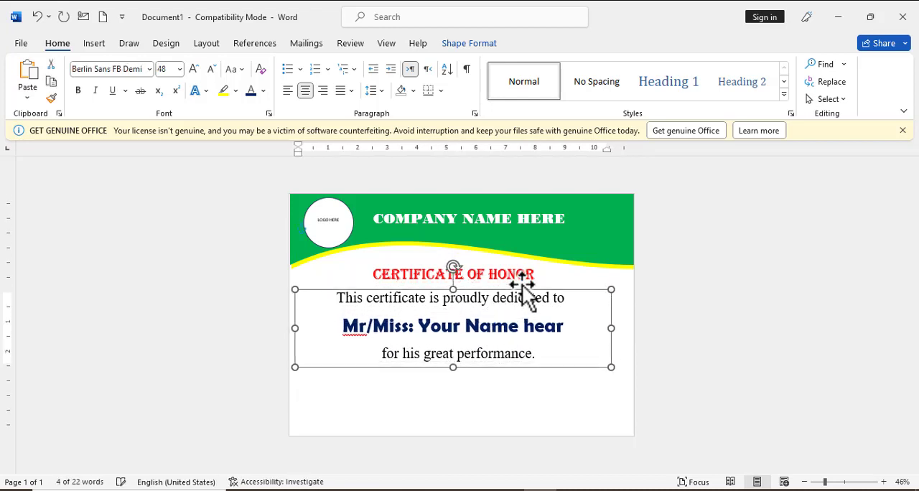
{"action": "left_click", "coordinate": [519, 275]}
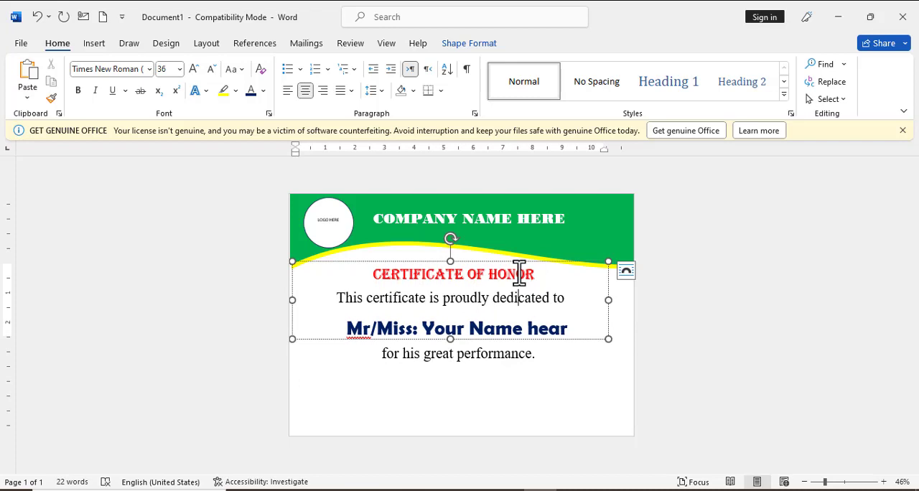
{"action": "left_click", "coordinate": [466, 353]}
{"action": "left_click", "coordinate": [524, 414]}
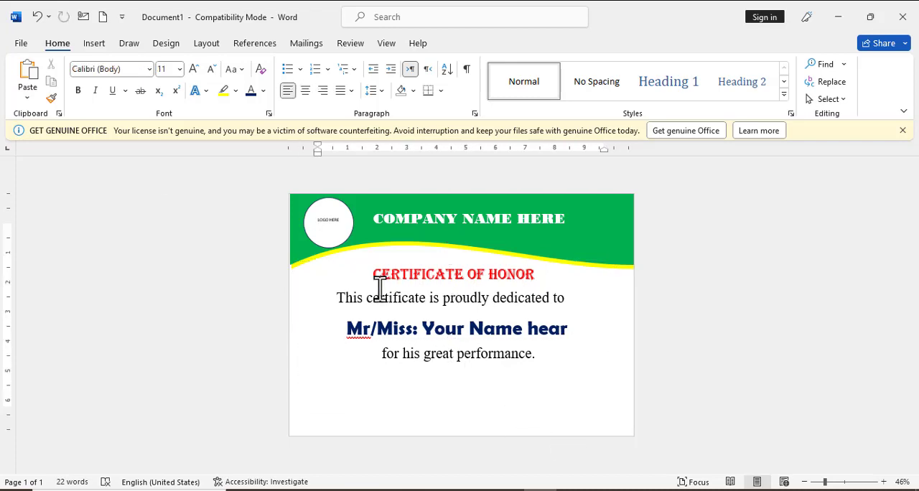
Draw a 16-point star about 2.11" high and 2.16" wide in the certificate's lower left corner
{"action": "left_click", "coordinate": [94, 45]}
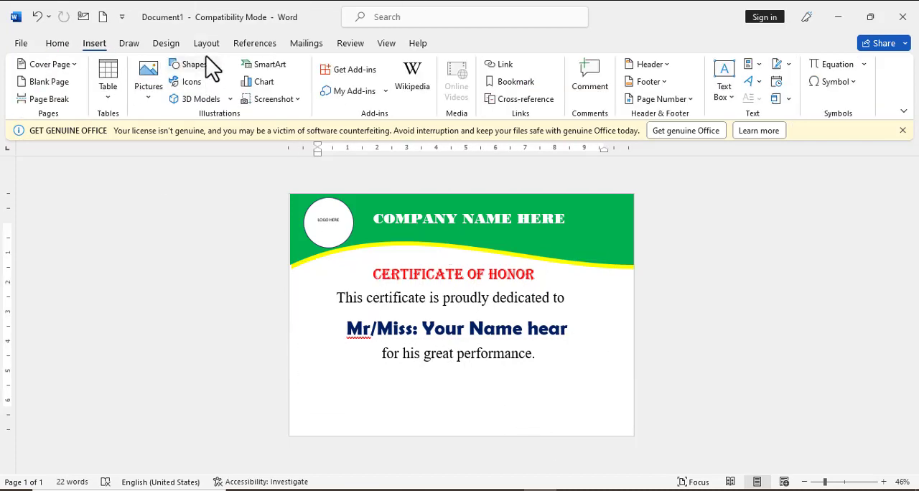
{"action": "left_click", "coordinate": [205, 63]}
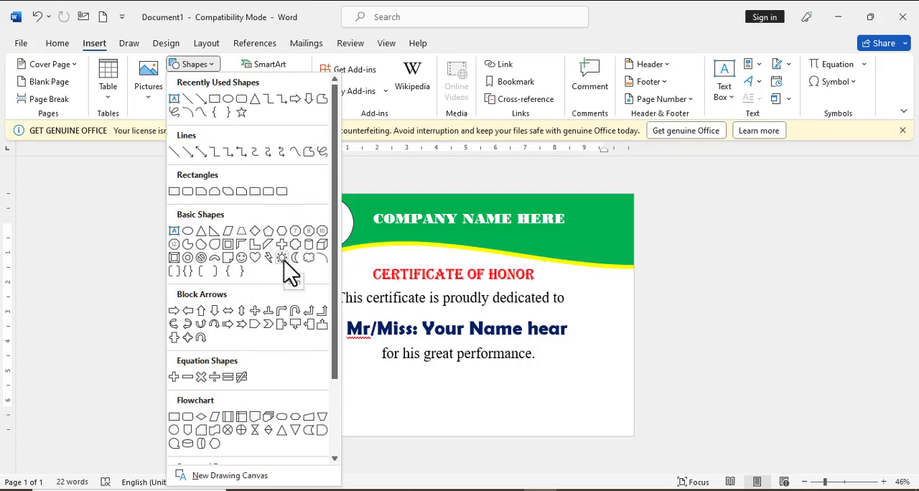
{"action": "left_click_drag", "start_coordinate": [336, 123], "coordinate": [348, 219]}
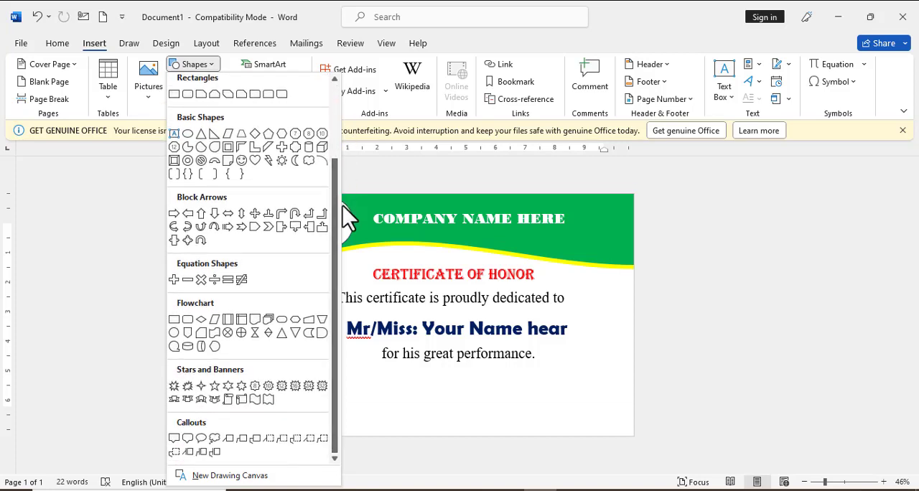
{"action": "left_click", "coordinate": [295, 386]}
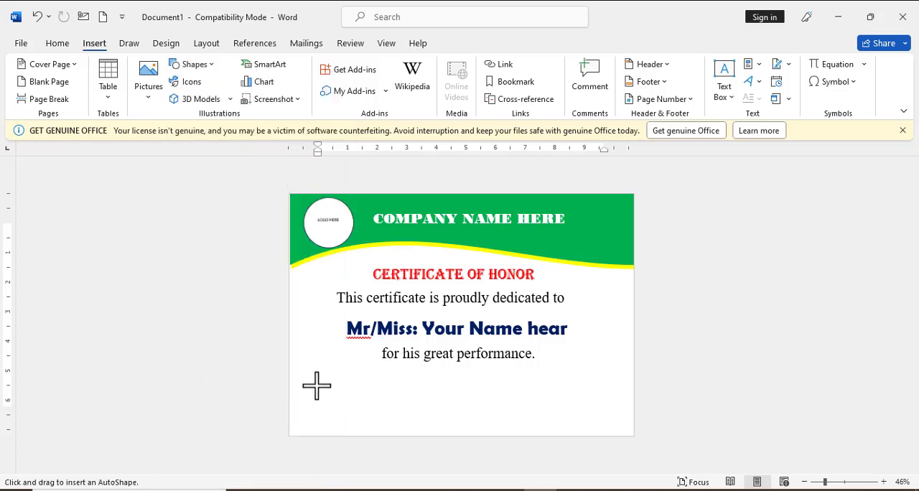
{"action": "left_click_drag", "start_coordinate": [318, 382], "coordinate": [381, 449]}
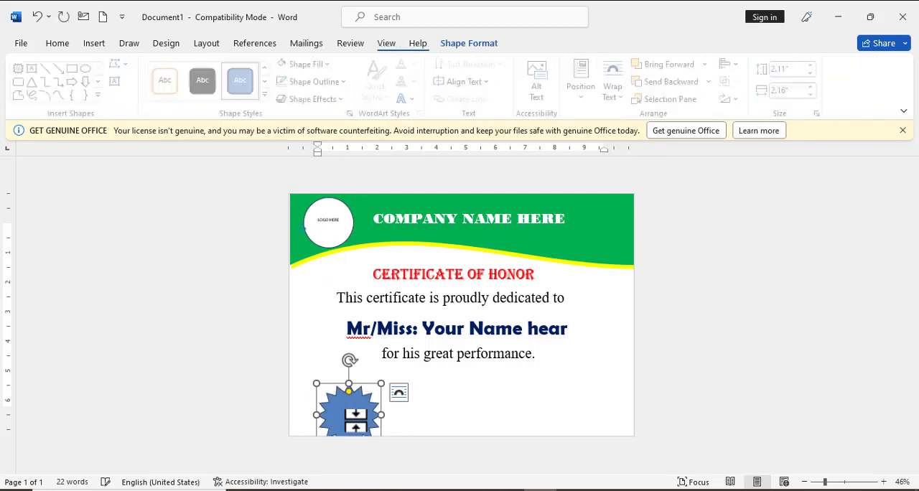
Move the star up and to the left so it sits fully on the page beside the performance line
{"action": "mouse_move", "coordinate": [353, 419]}
{"action": "left_mouse_down"}
{"action": "mouse_move", "coordinate": [338, 375]}
{"action": "mouse_move", "coordinate": [338, 387]}
{"action": "left_mouse_up"}
{"action": "key", "text": "Left"}
{"action": "key", "text": "Up"}
{"action": "key", "text": "Up"}
{"action": "key", "text": "Up"}
{"action": "key", "text": "Up"}
{"action": "key", "text": "Up"}
{"action": "key", "text": "Up"}
{"action": "key", "text": "Up"}
{"action": "key", "text": "Up"}
{"action": "key", "text": "Up"}
{"action": "key", "text": "Up"}
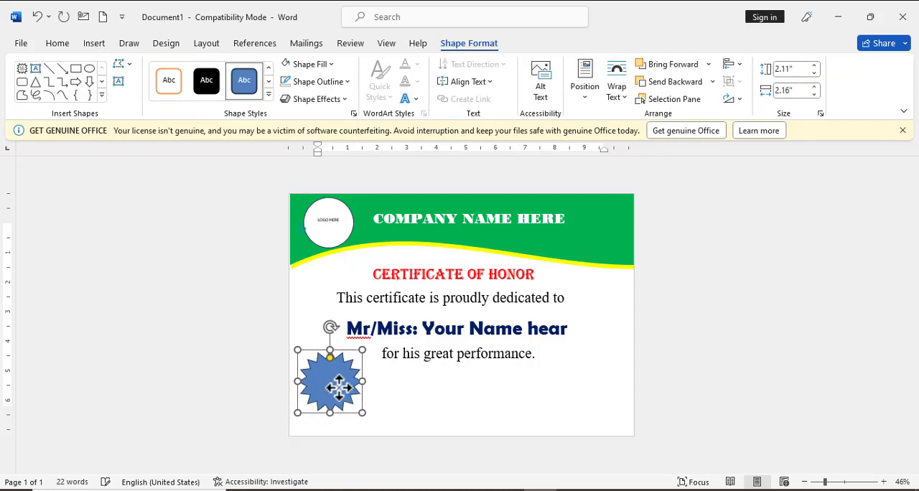
{"action": "key", "text": "Right"}
{"action": "key", "text": "Down"}
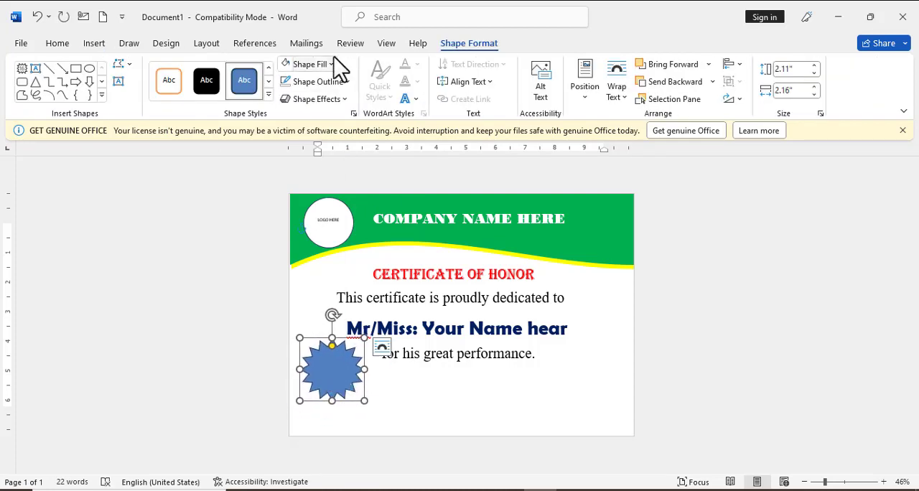
Draw a notched right arrow about 0.53" high and 1.07" wide below the "for his great performance." line
{"action": "left_click", "coordinate": [104, 43]}
{"action": "left_click", "coordinate": [195, 65]}
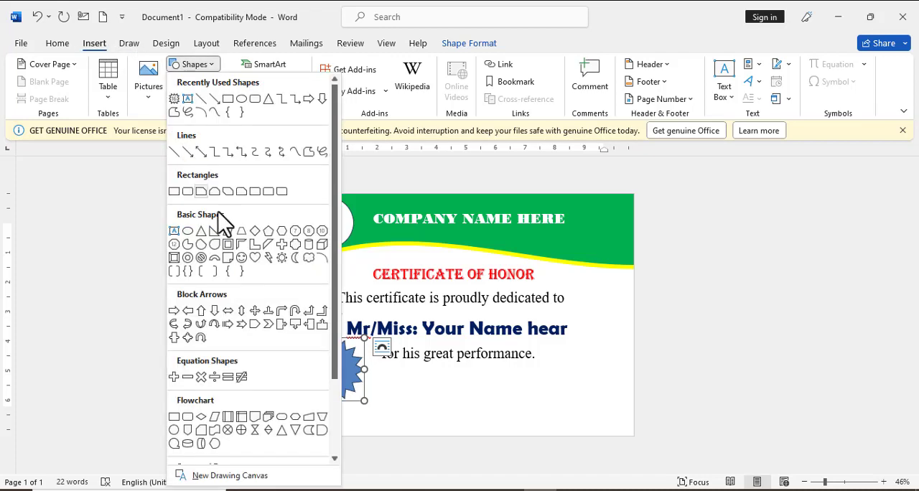
{"action": "left_click", "coordinate": [243, 327]}
{"action": "left_click_drag", "start_coordinate": [408, 393], "coordinate": [440, 410]}
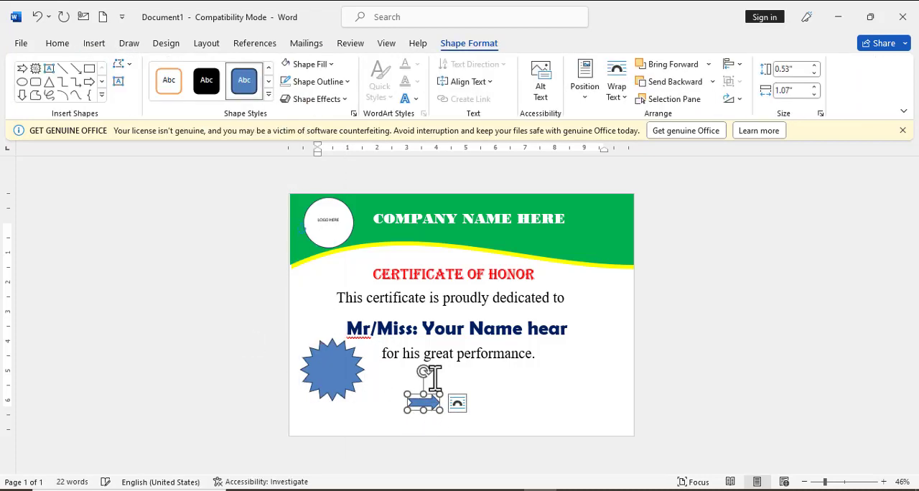
Rotate the arrow diagonally, duplicate it, and arrange both enlarged arrows behind the star's lower edge as ribbon tails
{"action": "left_click_drag", "start_coordinate": [424, 372], "coordinate": [403, 379]}
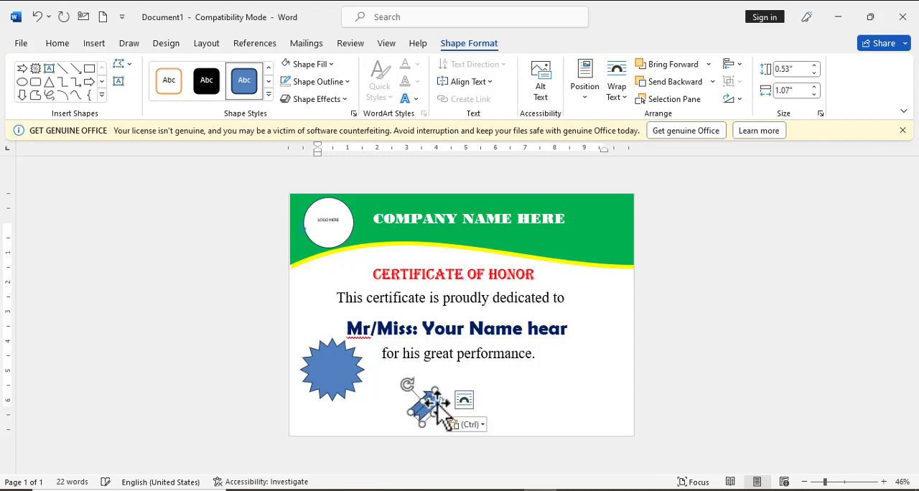
{"action": "left_click_drag", "start_coordinate": [406, 379], "coordinate": [336, 391]}
{"action": "left_click", "coordinate": [427, 402]}
{"action": "left_click", "coordinate": [368, 400]}
{"action": "left_click_drag", "start_coordinate": [427, 402], "coordinate": [320, 424]}
{"action": "left_click", "coordinate": [334, 388]}
{"action": "left_click", "coordinate": [377, 419]}
{"action": "left_click", "coordinate": [350, 401]}
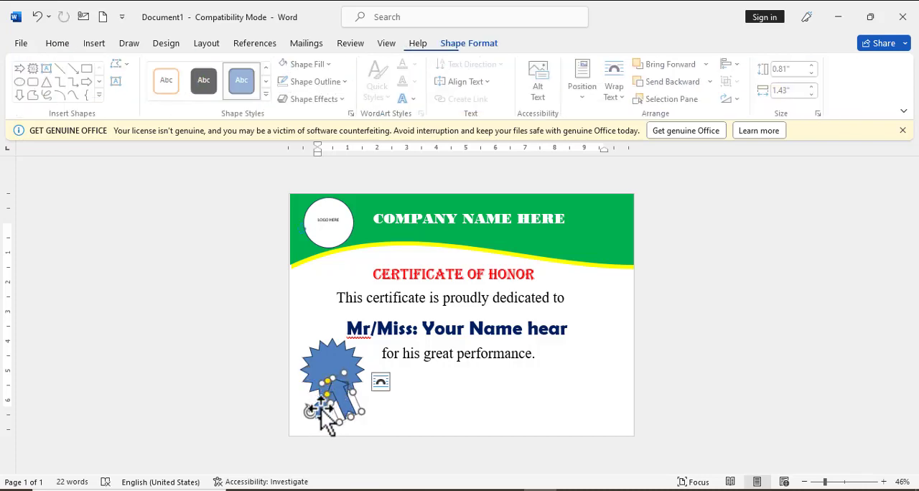
{"action": "left_click", "coordinate": [410, 406]}
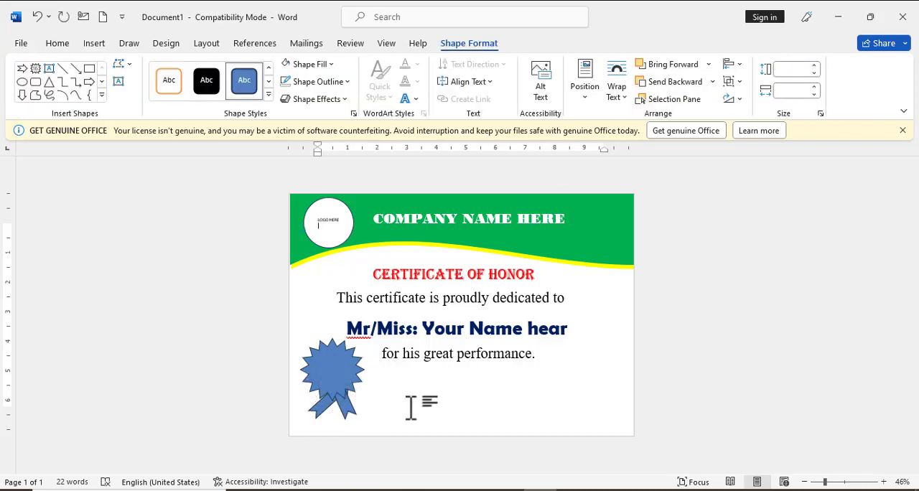
Adjust the left ribbon tail's rotation and nudge the right tail up slightly so they match under the star
{"action": "left_click", "coordinate": [322, 407]}
{"action": "left_click_drag", "start_coordinate": [307, 374], "coordinate": [303, 385]}
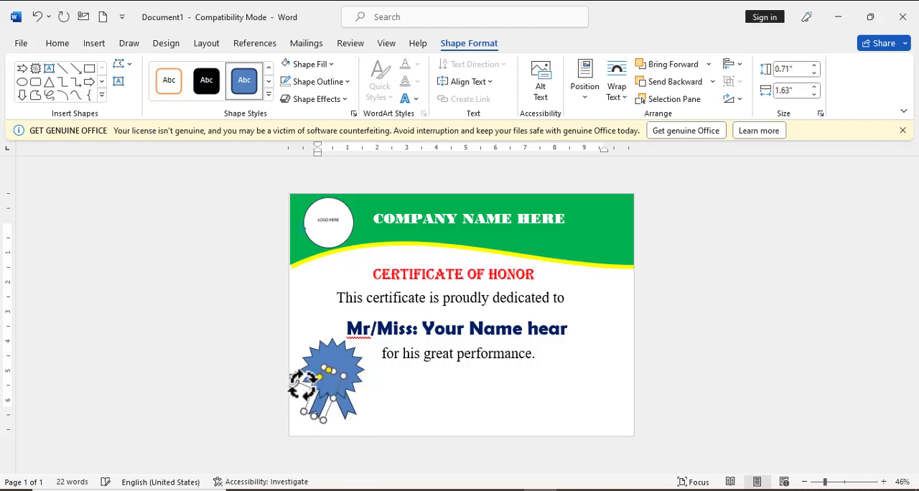
{"action": "left_click", "coordinate": [351, 416]}
{"action": "left_click_drag", "start_coordinate": [348, 406], "coordinate": [348, 403]}
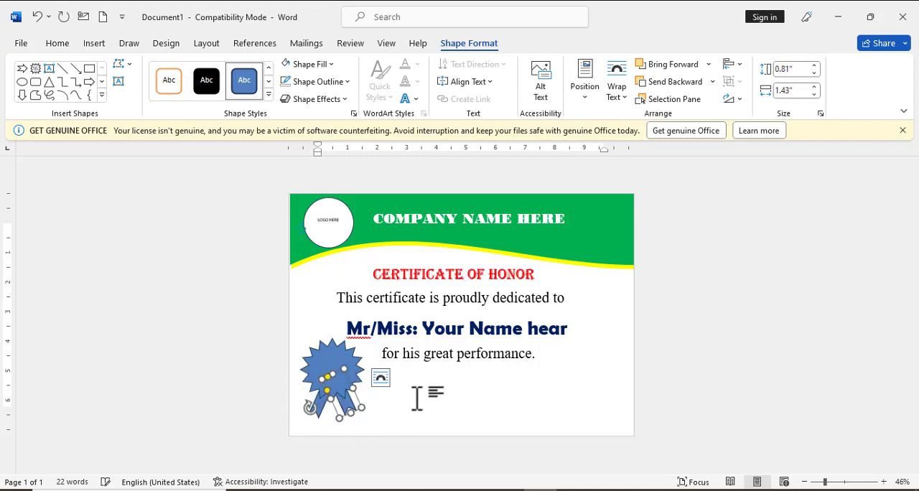
Fill both ribbon tails with the standard yellow
{"action": "left_click", "coordinate": [318, 411], "text": "shift"}
{"action": "left_click", "coordinate": [309, 64]}
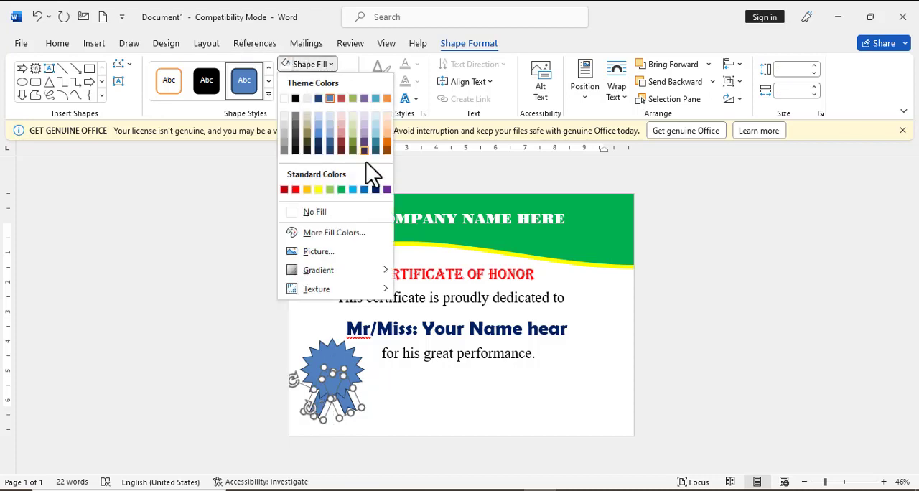
{"action": "left_click", "coordinate": [318, 190]}
Fill the 16-point star with the standard orange
{"action": "left_click", "coordinate": [330, 359]}
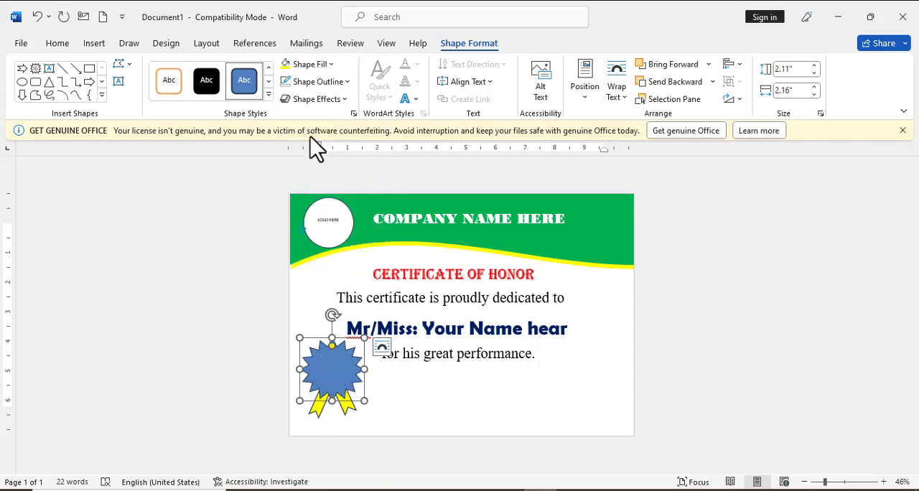
{"action": "left_click", "coordinate": [319, 65]}
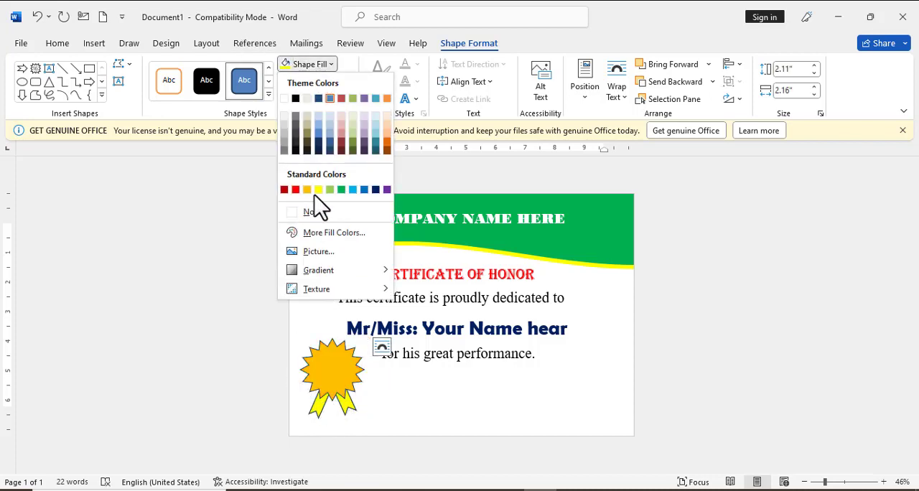
{"action": "left_click", "coordinate": [304, 192]}
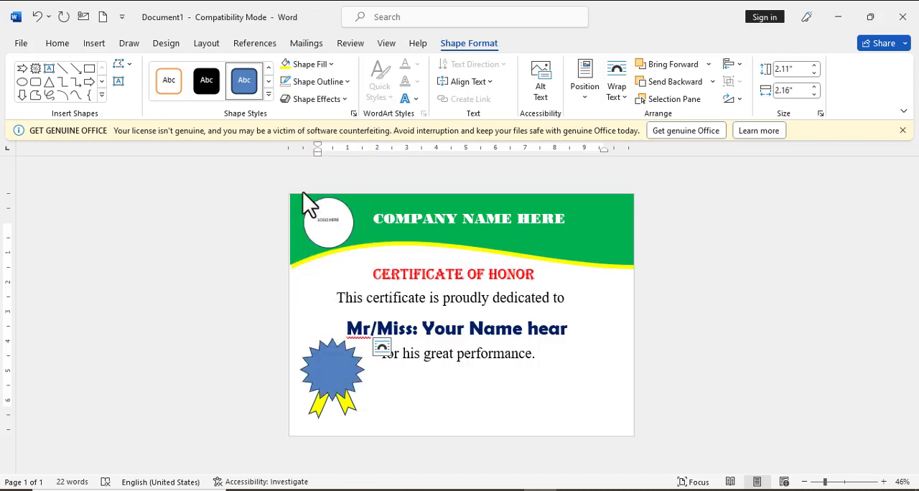
Fill both ribbon tails under the star with the standard orange
{"action": "left_click", "coordinate": [317, 409]}
{"action": "left_click", "coordinate": [348, 408], "text": "shift"}
{"action": "left_click", "coordinate": [319, 64]}
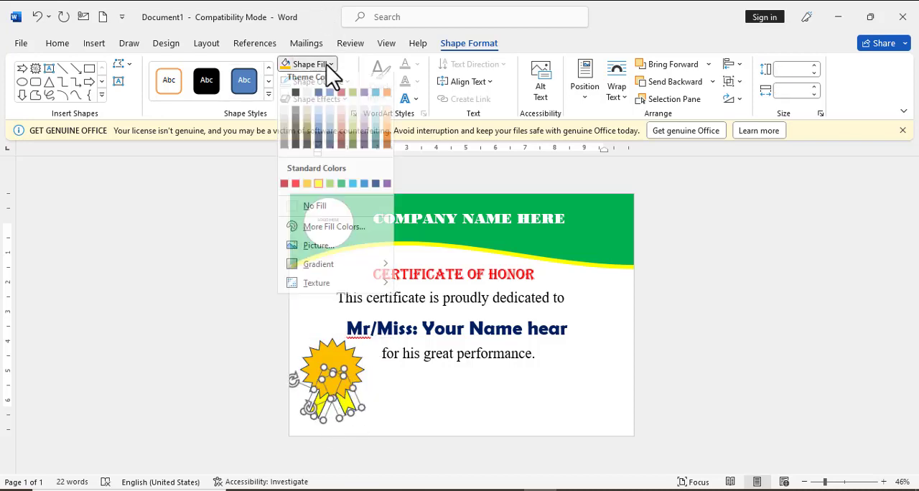
{"action": "left_click", "coordinate": [304, 192]}
{"action": "left_click", "coordinate": [416, 419]}
Remove the outlines from the orange star and both ribbon tails
{"action": "left_click", "coordinate": [326, 377]}
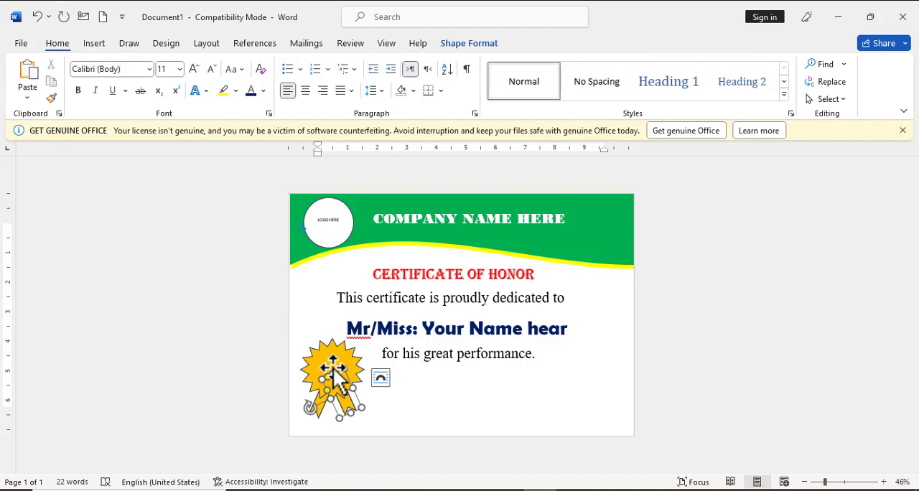
{"action": "left_click", "coordinate": [316, 415], "text": "shift"}
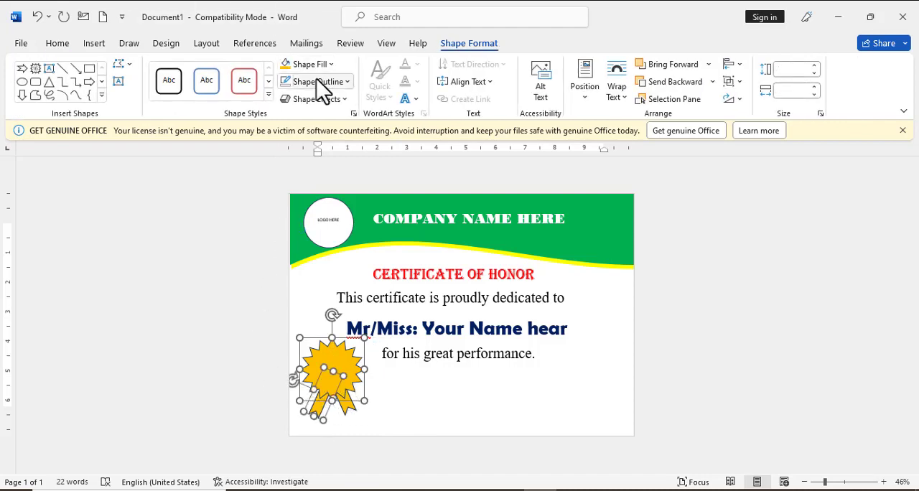
{"action": "left_click", "coordinate": [287, 82]}
{"action": "left_click", "coordinate": [311, 229]}
{"action": "left_click", "coordinate": [366, 376]}
{"action": "left_click", "coordinate": [337, 402]}
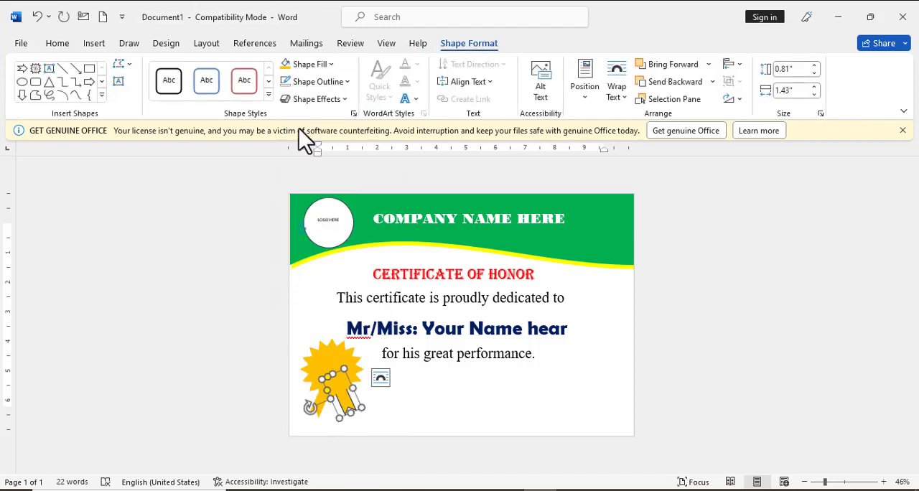
{"action": "left_click", "coordinate": [307, 83]}
{"action": "left_click", "coordinate": [309, 230]}
{"action": "left_click", "coordinate": [407, 421]}
Draw a circle over the centre of the orange star and resize it to about 1.39" by 1.39"
{"action": "left_click", "coordinate": [94, 43]}
{"action": "left_click", "coordinate": [194, 65]}
{"action": "left_click", "coordinate": [257, 92]}
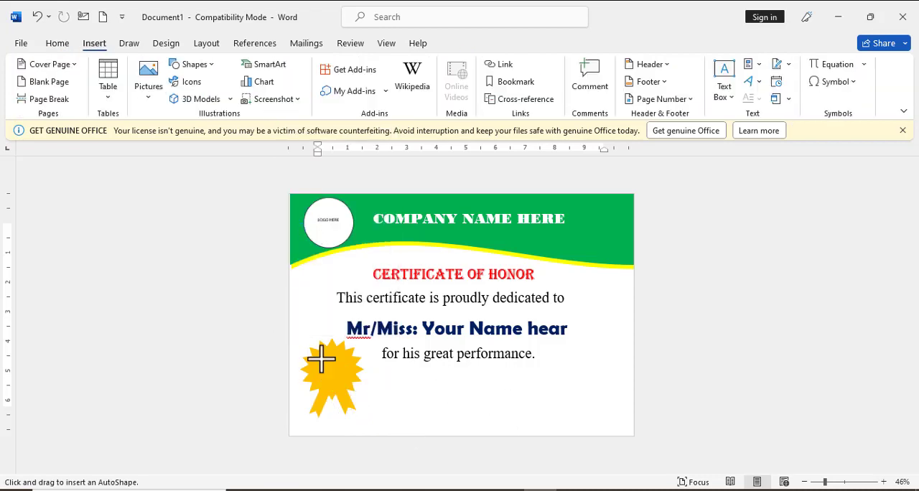
{"action": "left_click_drag", "start_coordinate": [321, 358], "coordinate": [355, 400]}
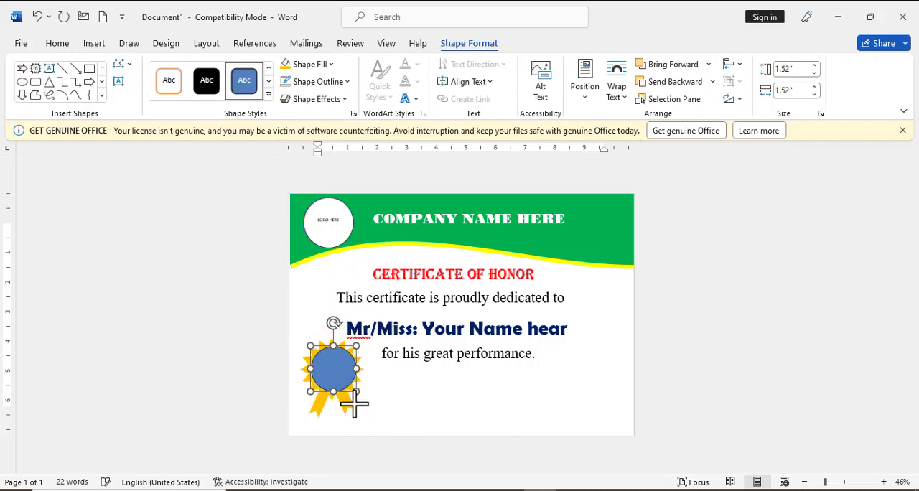
{"action": "left_click", "coordinate": [352, 409]}
{"action": "left_click", "coordinate": [346, 370]}
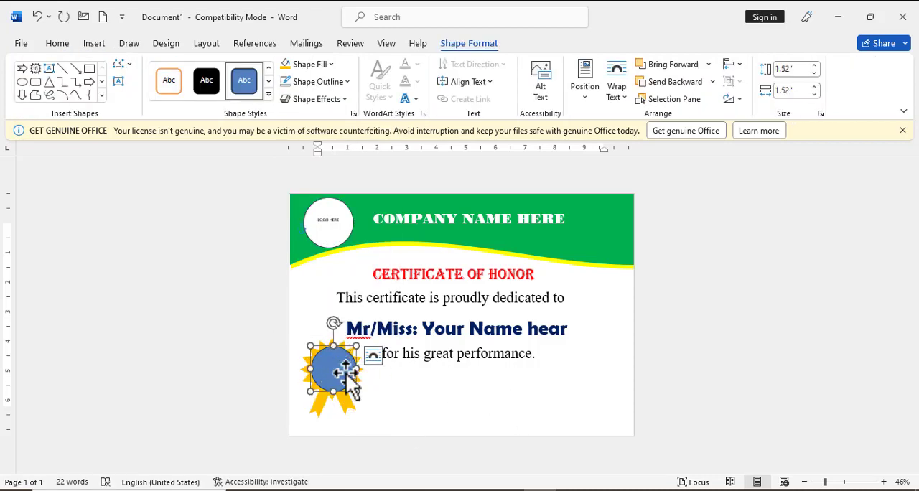
{"action": "left_click_drag", "start_coordinate": [356, 392], "coordinate": [353, 389]}
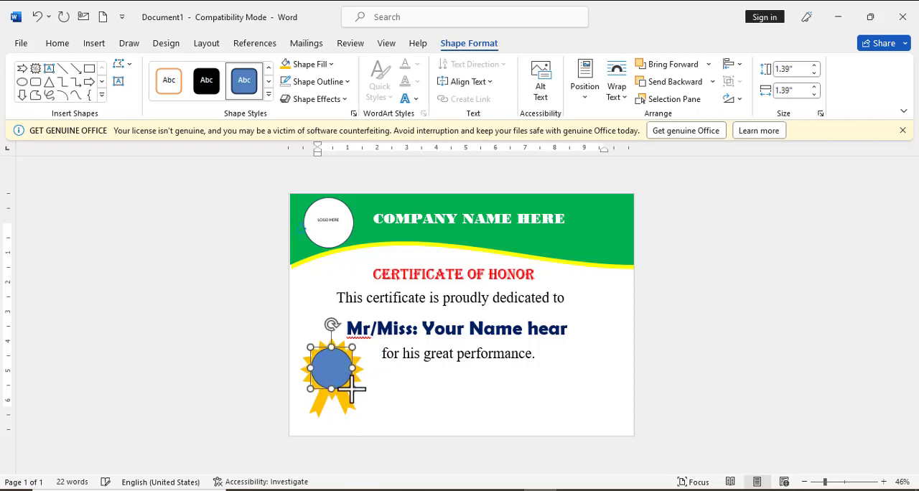
Add the text "Best Performance" inside the badge's blue circle
{"action": "right_click", "coordinate": [324, 370]}
{"action": "left_click", "coordinate": [288, 236]}
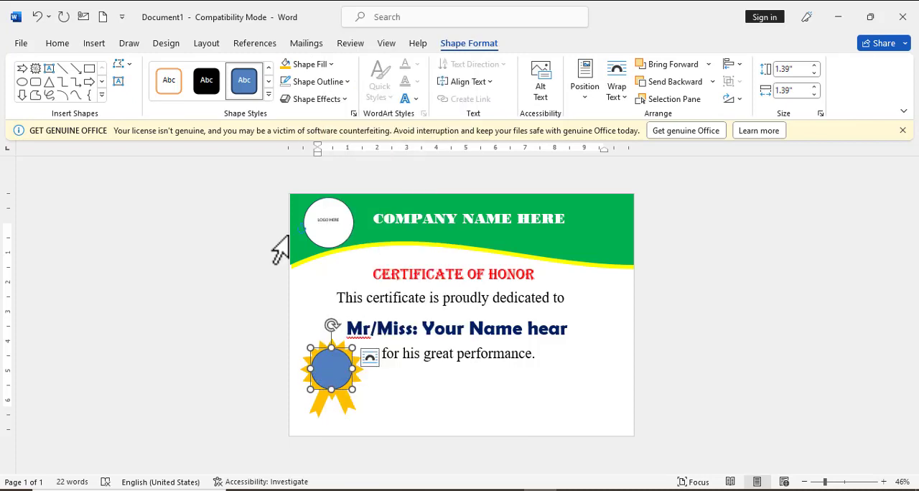
{"action": "right_click", "coordinate": [342, 374]}
{"action": "left_click", "coordinate": [394, 121]}
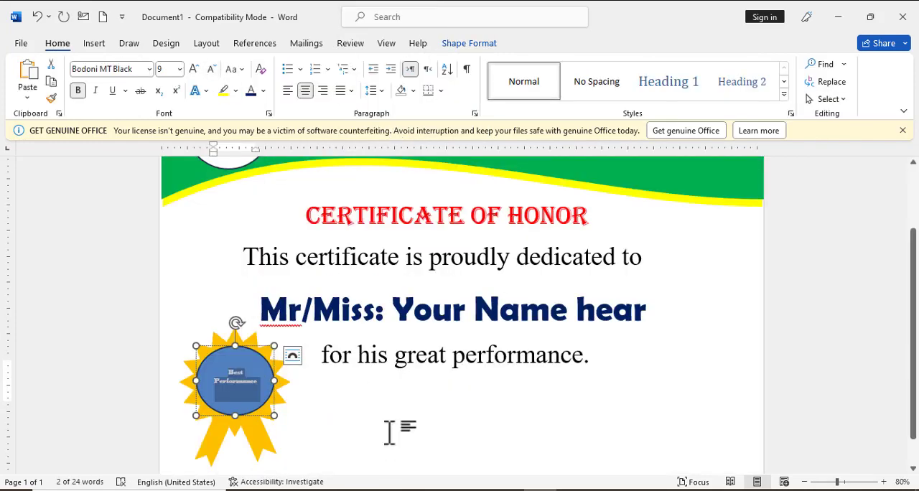
{"action": "scroll", "coordinate": [754, 312], "scroll_direction": "up", "scroll_amount": 1}
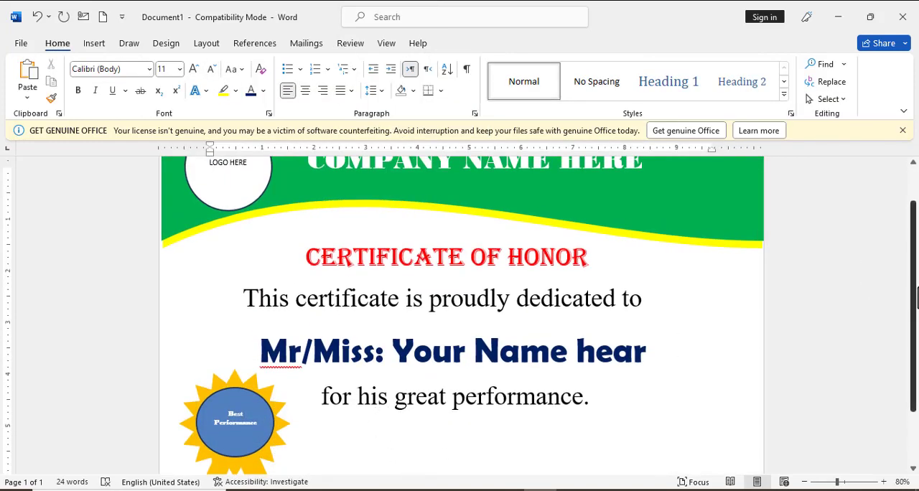
Duplicate the "for his great performance." text box and place the copy below and to the right of the original
{"action": "scroll", "coordinate": [598, 380], "scroll_direction": "down", "scroll_amount": 2}
{"action": "left_click", "coordinate": [500, 328]}
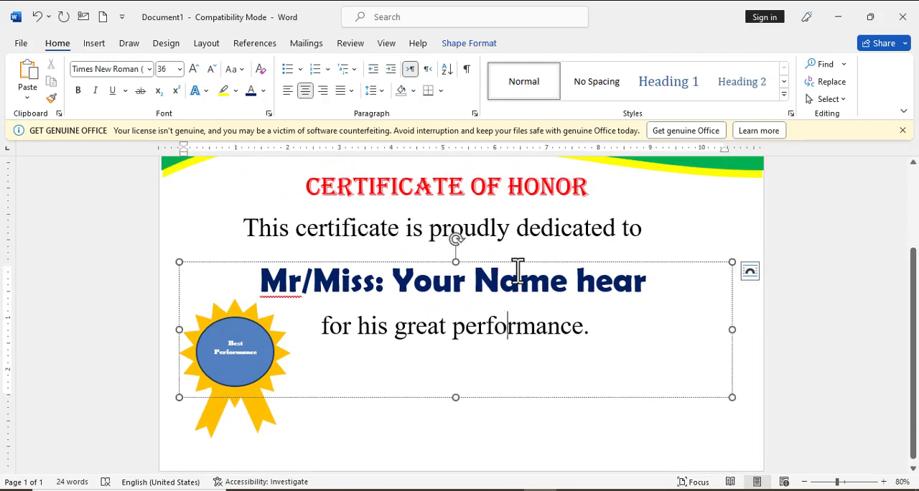
{"action": "left_click", "coordinate": [515, 263]}
{"action": "key", "text": "ctrl+v"}
{"action": "key", "text": "ctrl"}
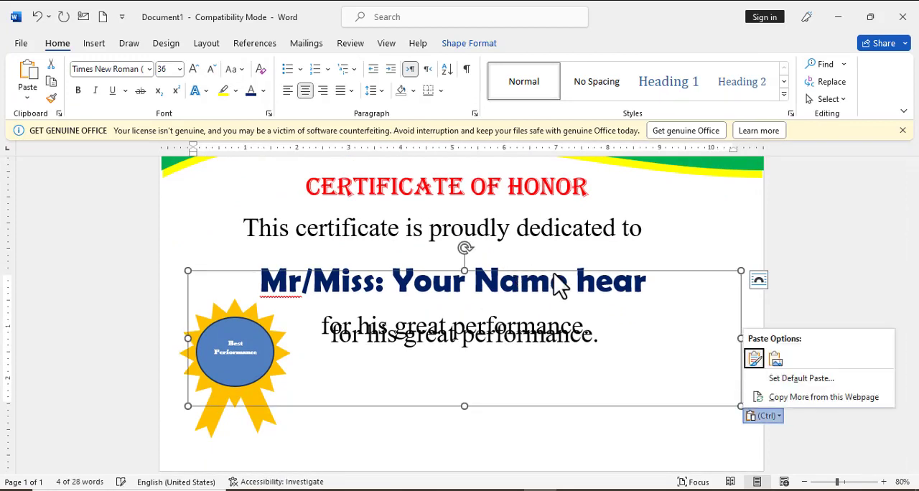
{"action": "left_click_drag", "start_coordinate": [557, 270], "coordinate": [636, 345]}
Replace the copied text box's text with "Signature of Admin"
{"action": "triple_click", "coordinate": [636, 383]}
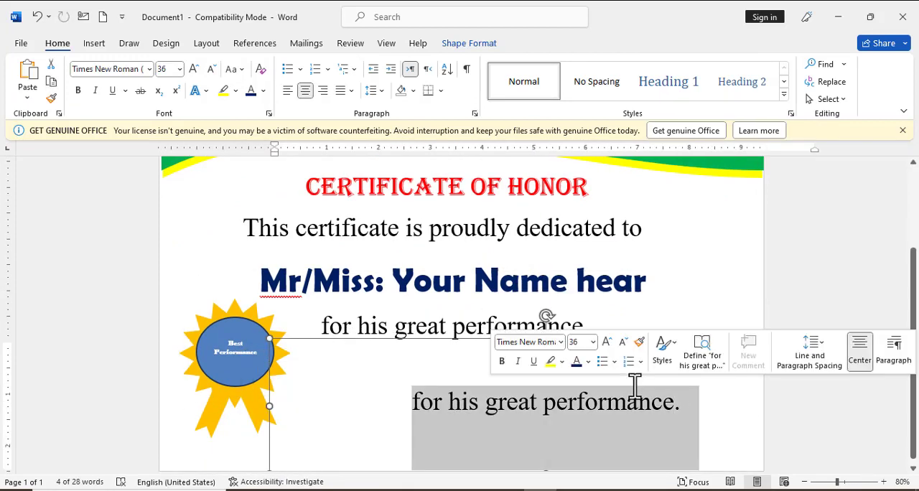
{"action": "type", "text": "Signatu"}
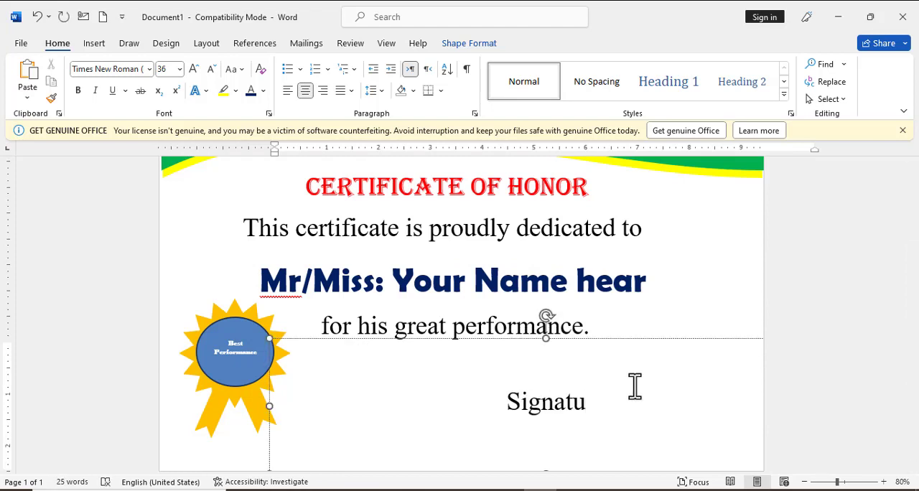
{"action": "type", "text": "er"}
{"action": "key", "text": "BackSpace"}
{"action": "key", "text": "BackSpace"}
{"action": "type", "text": "re "}
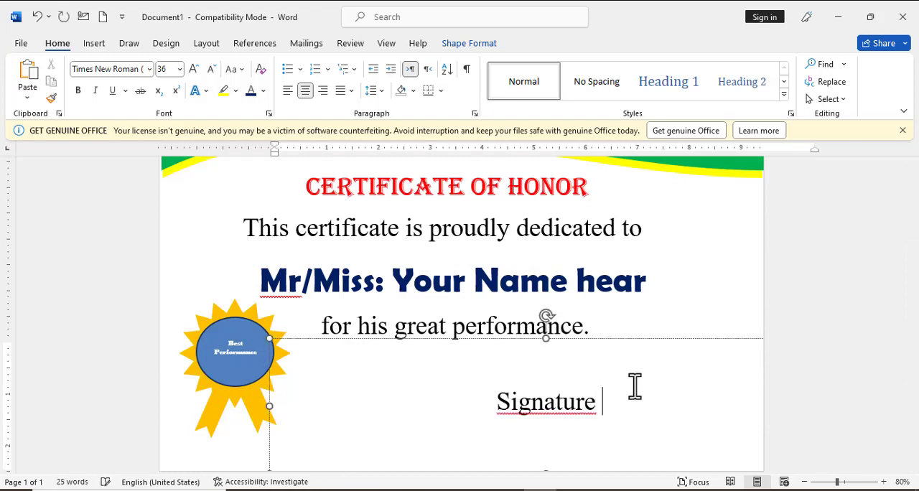
{"action": "type", "text": "of "}
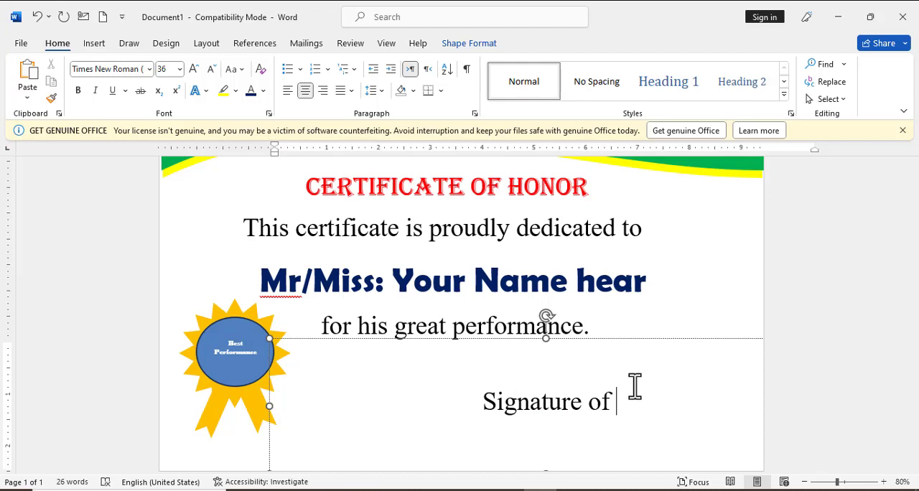
{"action": "type", "text": "Admin"}
Format "Signature of Admin" as bold at size 20 and move its text box toward the certificate's right side
{"action": "triple_click", "coordinate": [596, 391]}
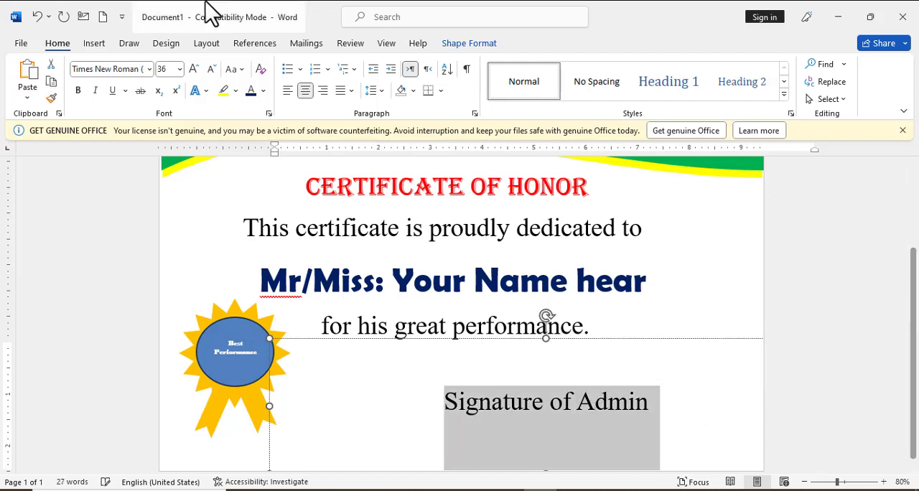
{"action": "left_click", "coordinate": [211, 69]}
{"action": "left_click", "coordinate": [211, 69]}
{"action": "left_click", "coordinate": [211, 69]}
{"action": "left_click", "coordinate": [211, 69]}
{"action": "left_click", "coordinate": [211, 69]}
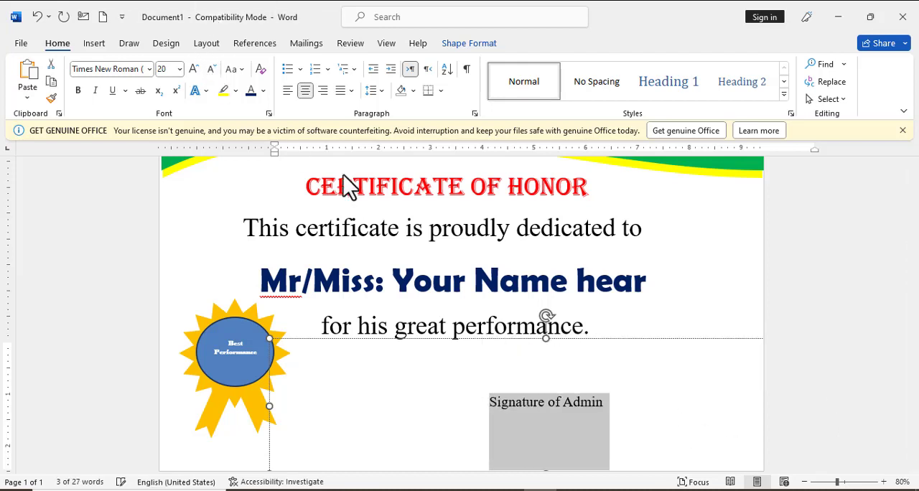
{"action": "left_click", "coordinate": [77, 89]}
{"action": "left_click", "coordinate": [700, 332]}
{"action": "left_click", "coordinate": [553, 420]}
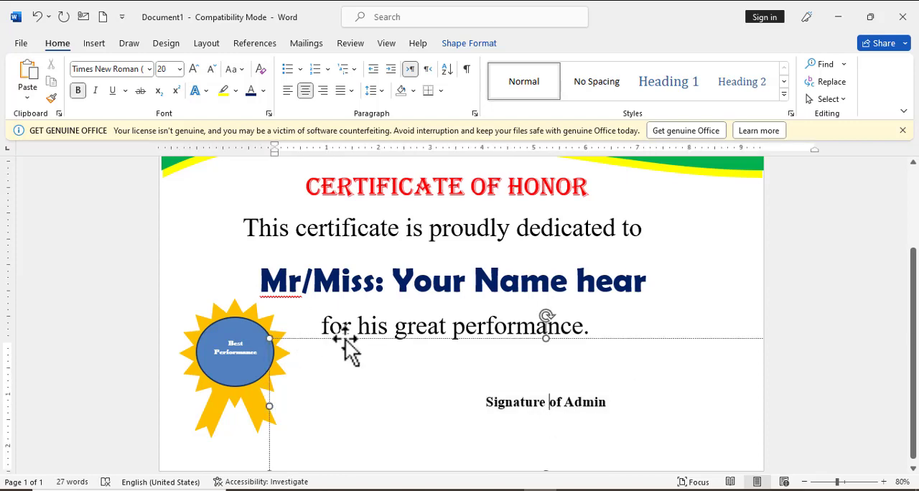
{"action": "mouse_move", "coordinate": [345, 336]}
{"action": "left_mouse_down"}
{"action": "mouse_move", "coordinate": [420, 340]}
{"action": "mouse_move", "coordinate": [438, 355]}
{"action": "mouse_move", "coordinate": [440, 334]}
{"action": "left_mouse_up"}
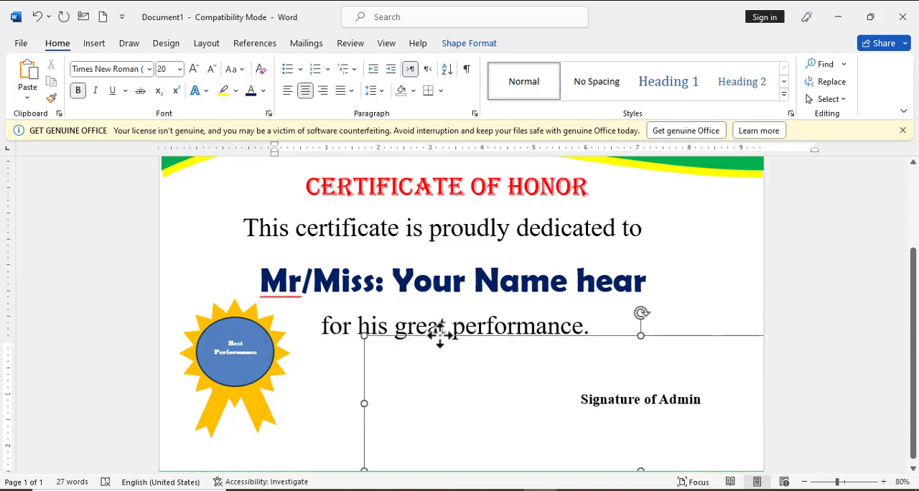
Draw a horizontal signature line about 2.68" long just above "Signature of Admin"
{"action": "left_click", "coordinate": [94, 44]}
{"action": "left_click", "coordinate": [192, 64]}
{"action": "left_click", "coordinate": [214, 98]}
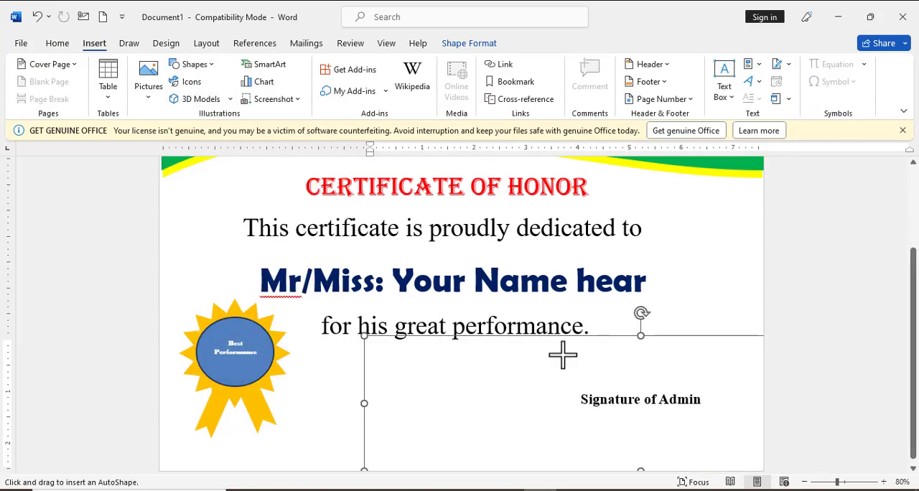
{"action": "left_click_drag", "start_coordinate": [571, 387], "coordinate": [710, 386]}
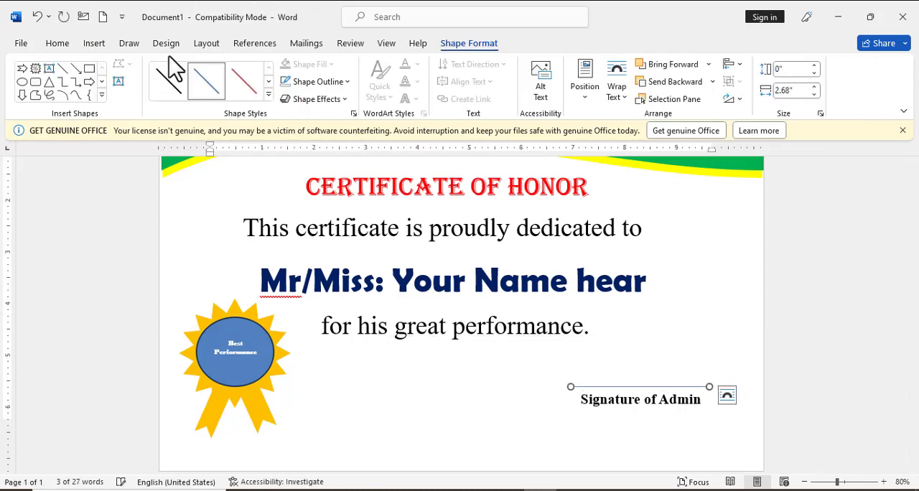